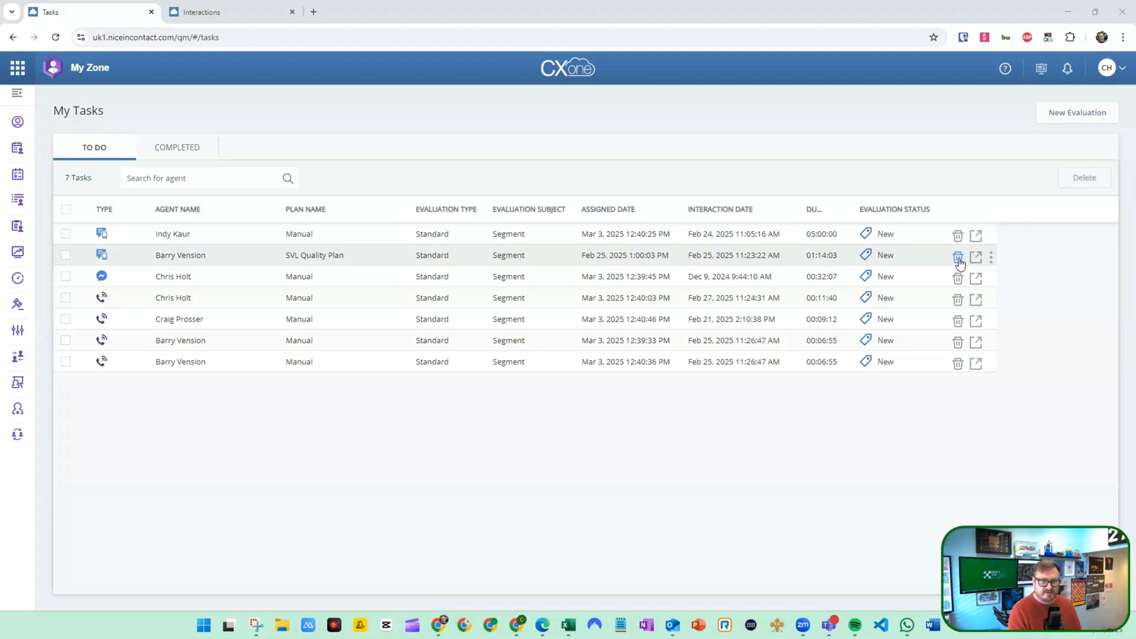
View the task replacement option for the SVL Quality Plan task
left_click(991, 261)
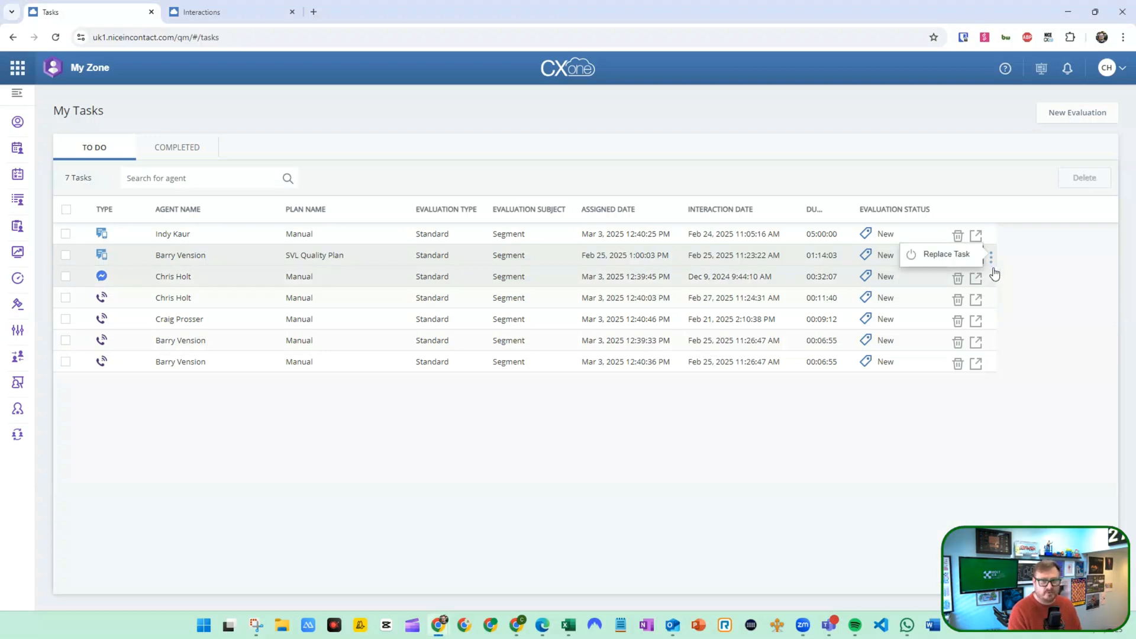
left_click(1063, 288)
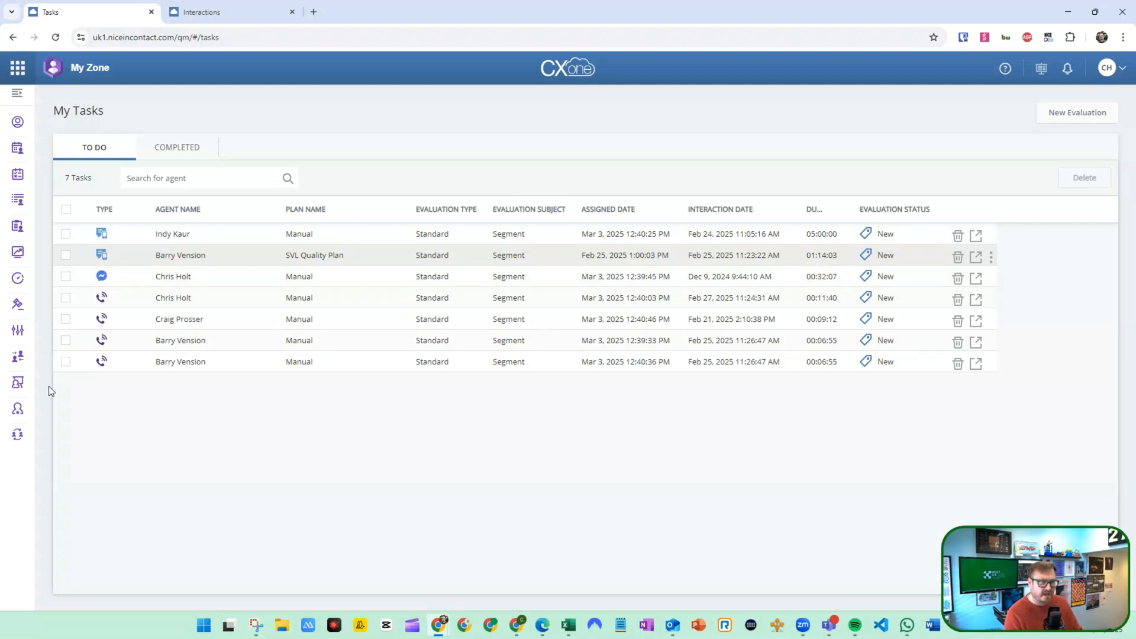
left_click(991, 257)
left_click(947, 255)
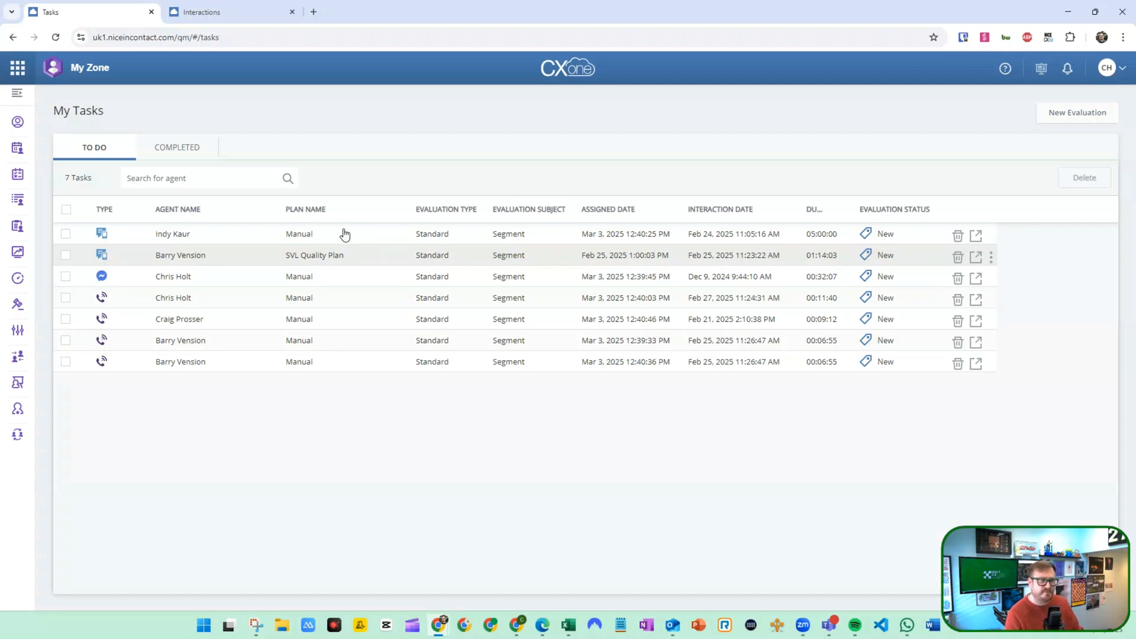
Open the Feb 27, 2025 voice task and tile its evaluation form beside the player, narrowing the form to about a third of the width
left_click(171, 304)
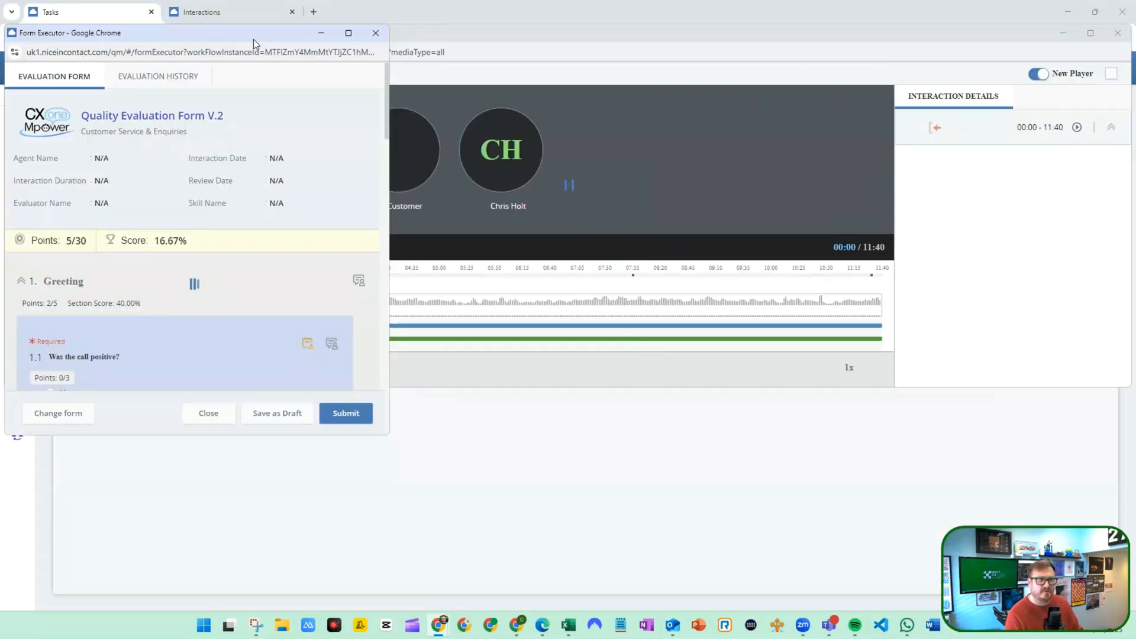
left_click_drag(253, 39, 291, 53)
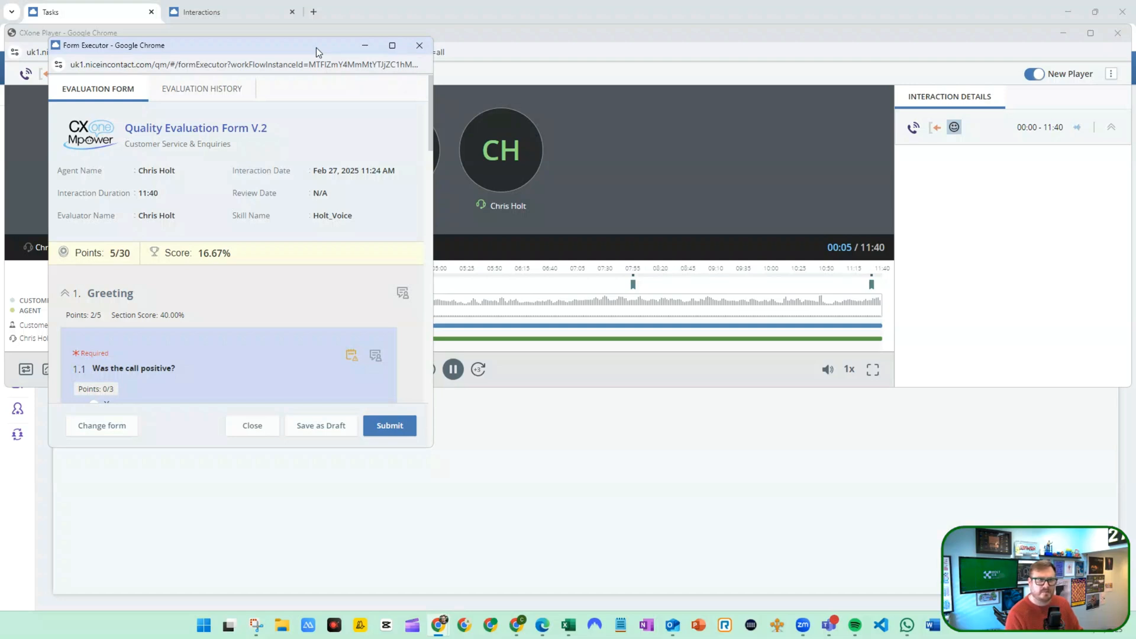
left_click_drag(316, 47, 1, 237)
left_click(870, 320)
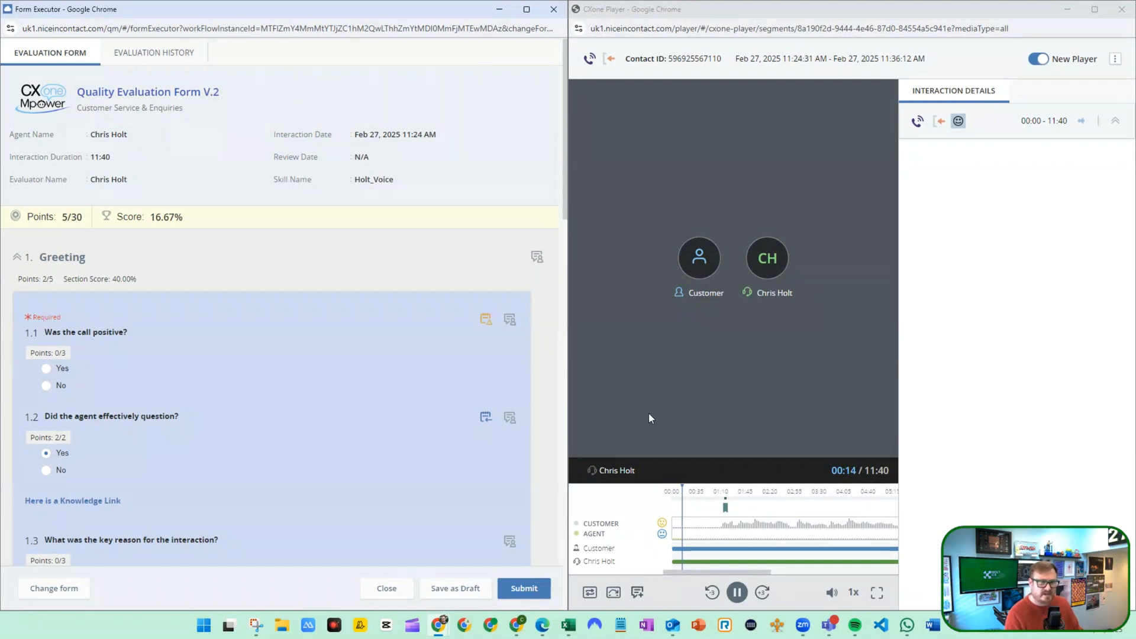
mouse_move(567, 329)
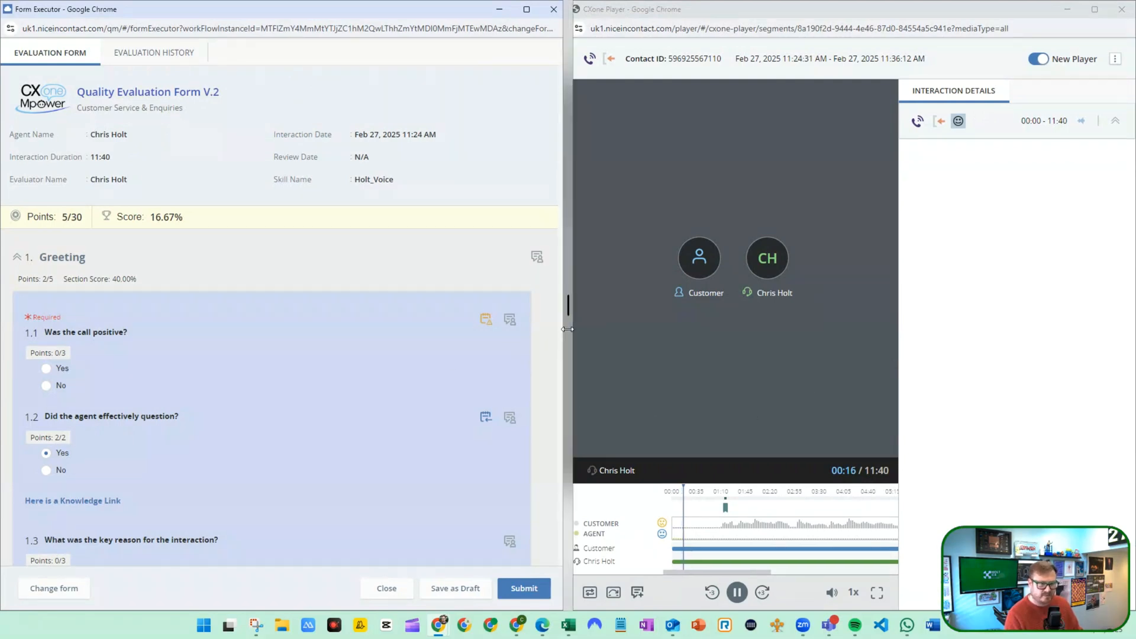
left_click_drag(567, 329, 374, 349)
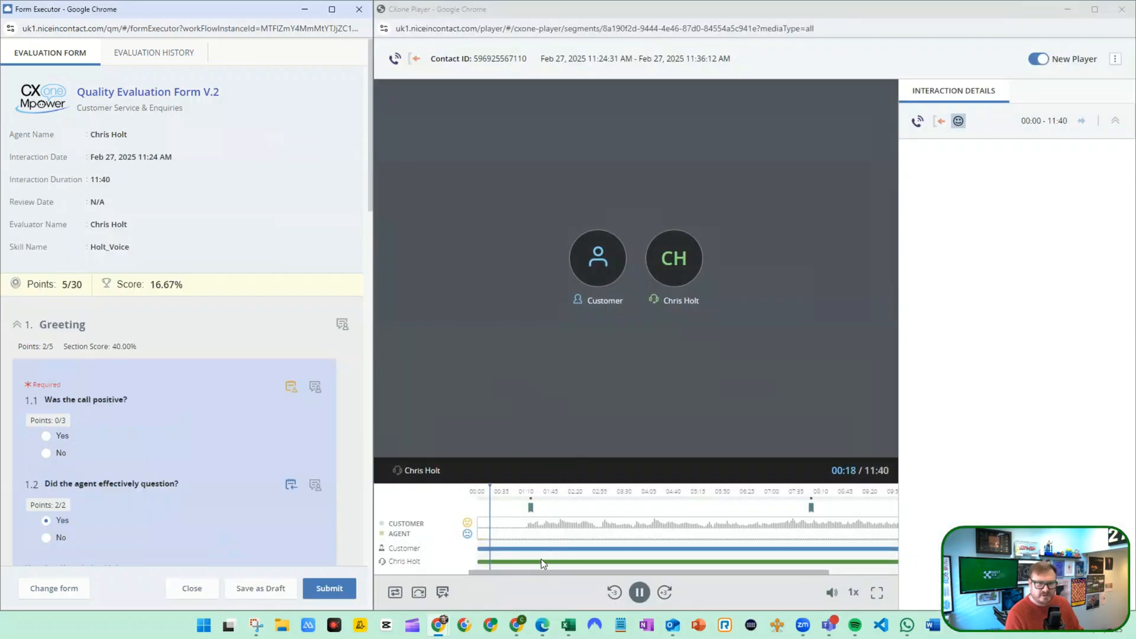
Expand the interaction's Enlighten Sentiment and Behavior Score details and check the customer and agent sentiment on the timeline
left_click_drag(542, 572, 611, 573)
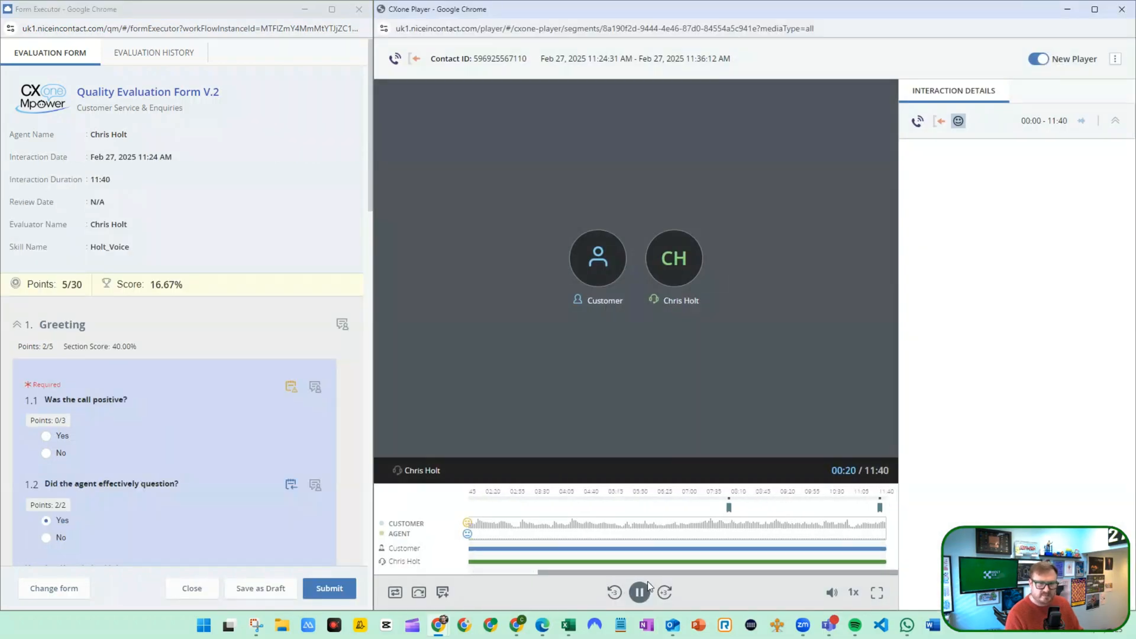
left_click(1116, 121)
left_click(919, 236)
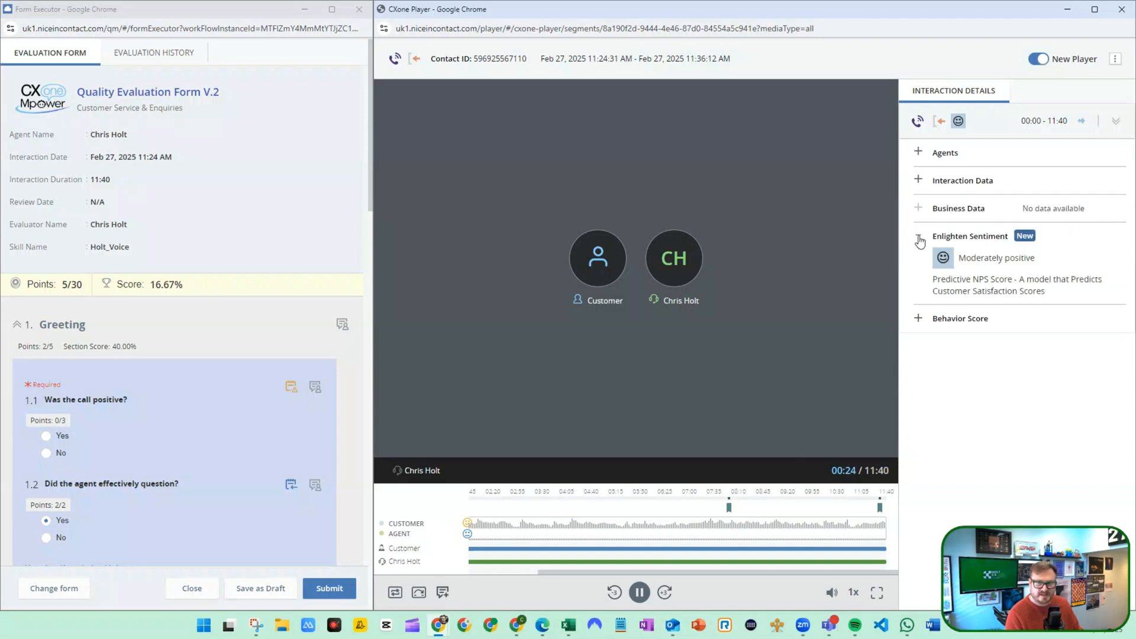
left_click(918, 320)
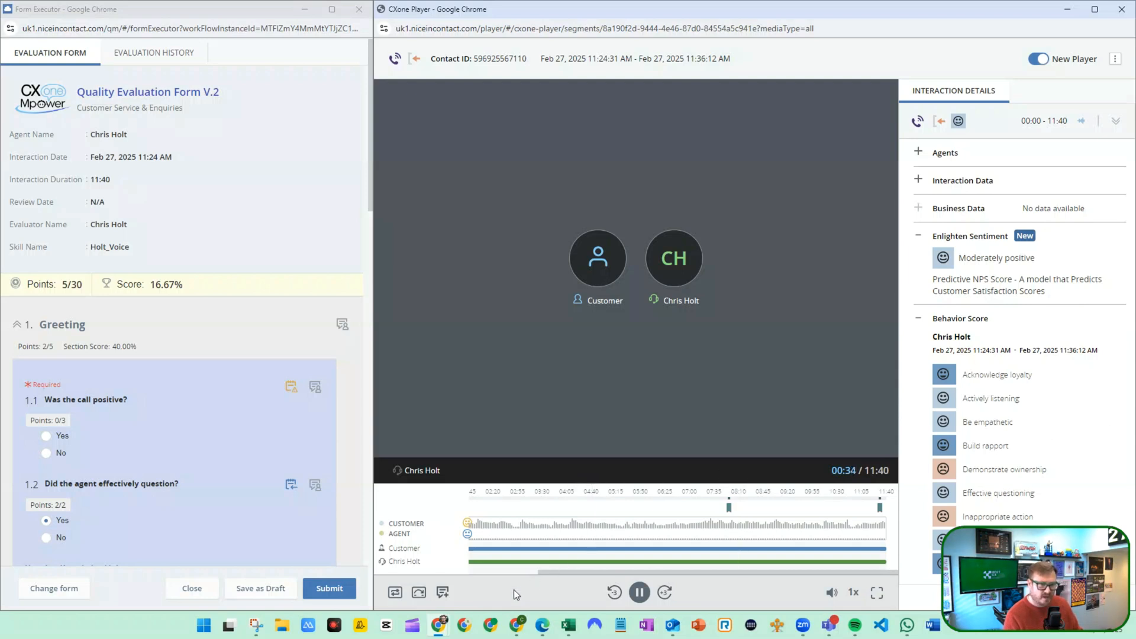
left_click_drag(541, 573, 477, 573)
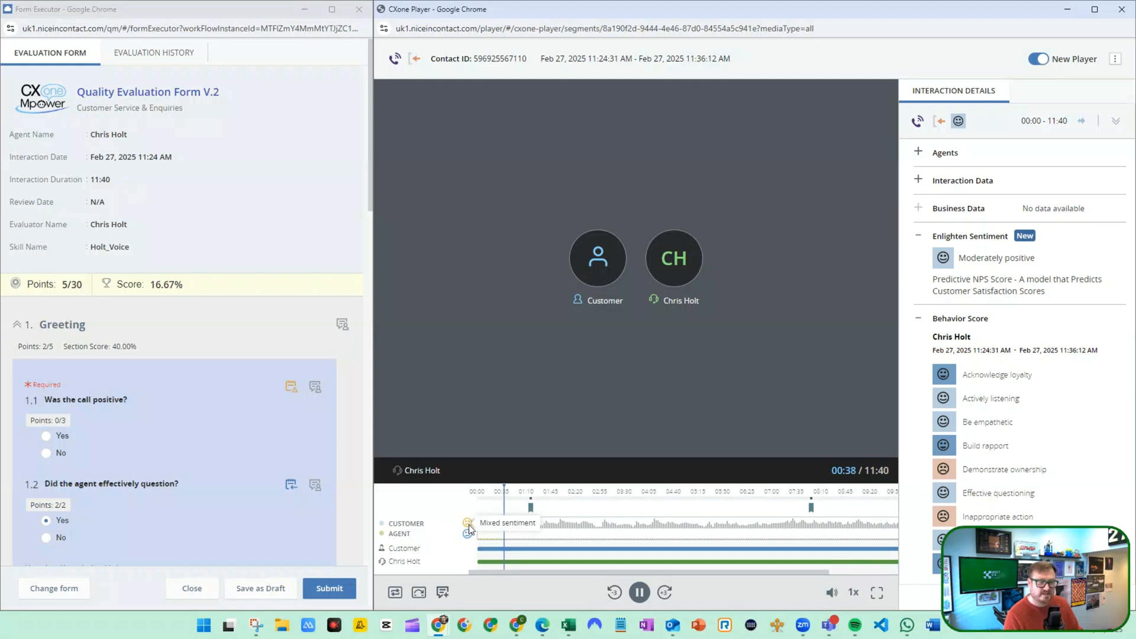
mouse_move(469, 537)
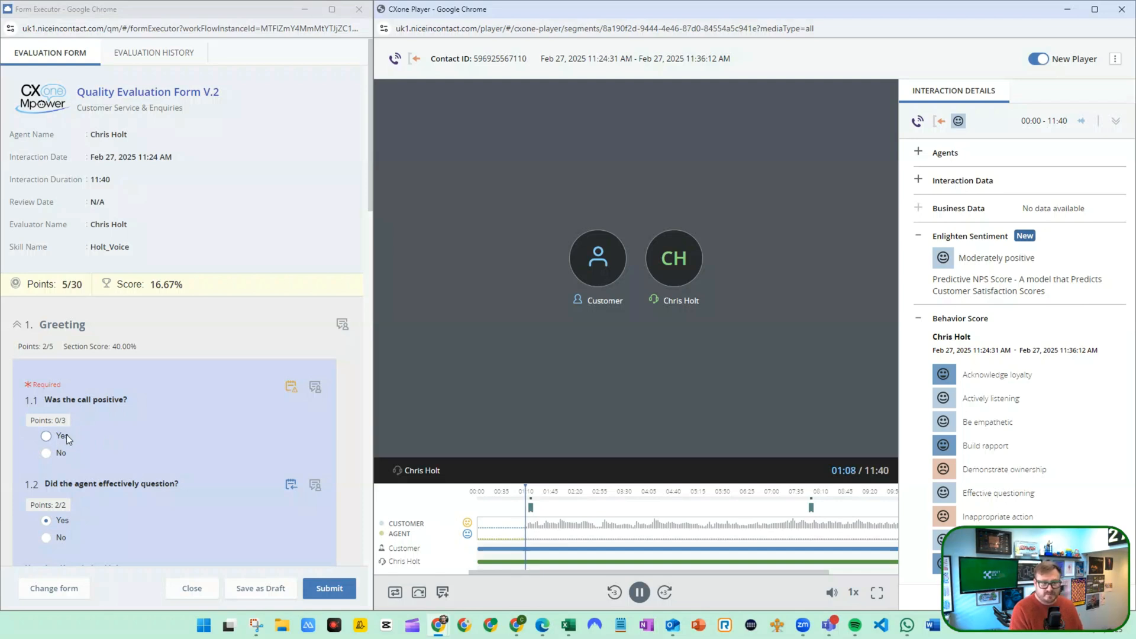
Answer Yes to question 1.1, whether the call was positive
mouse_move(294, 390)
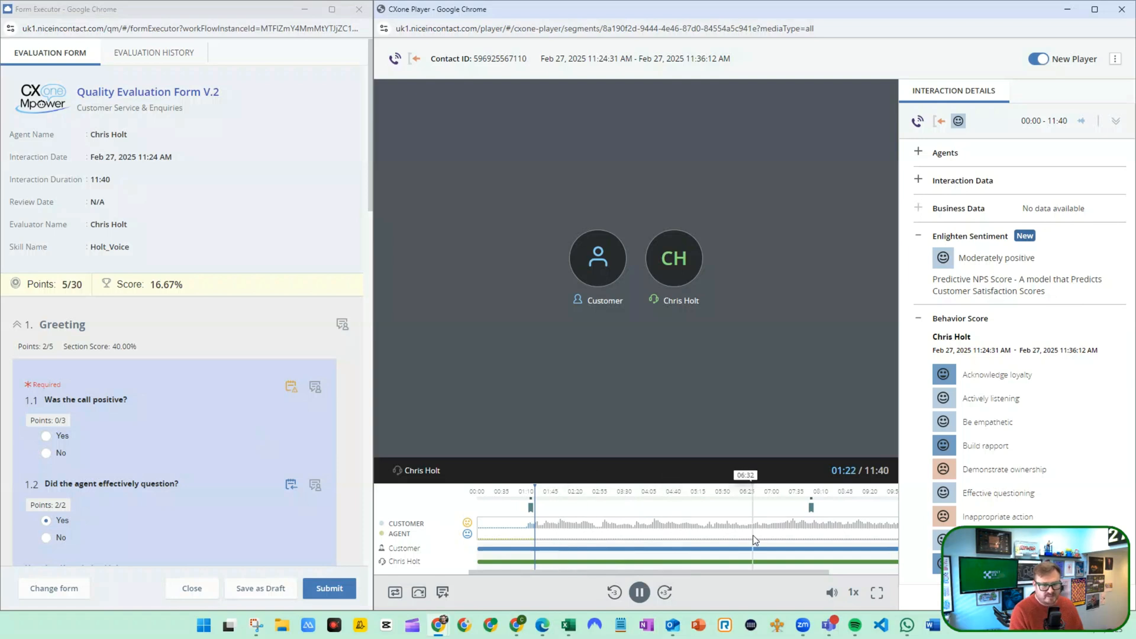
left_click(46, 438)
scroll(145, 314, "down", 2)
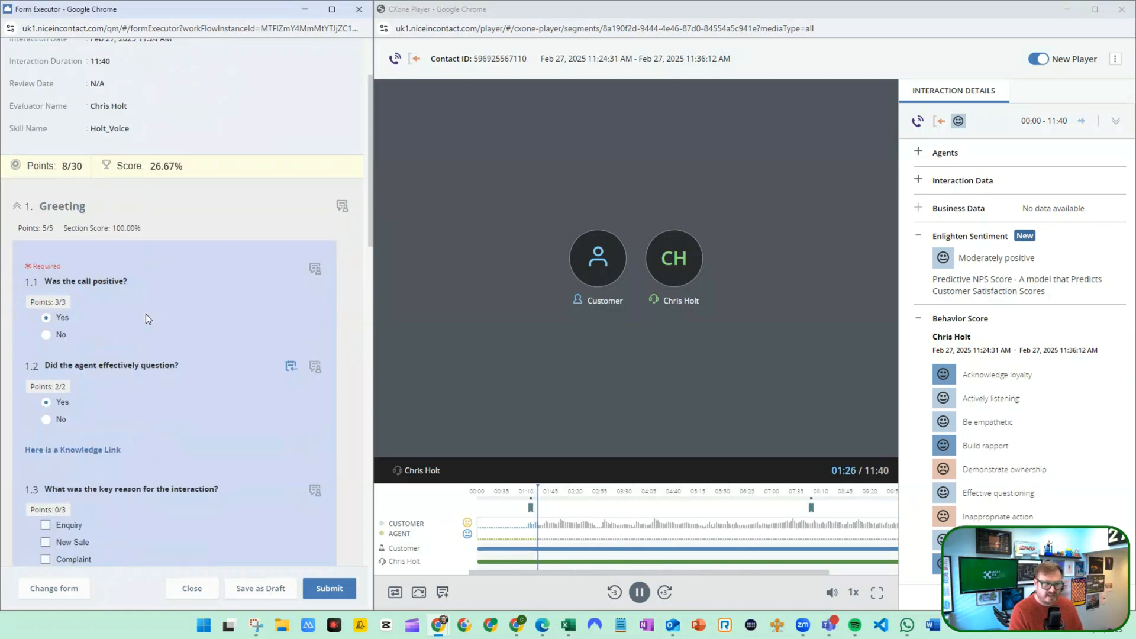
scroll(146, 314, "down", 2)
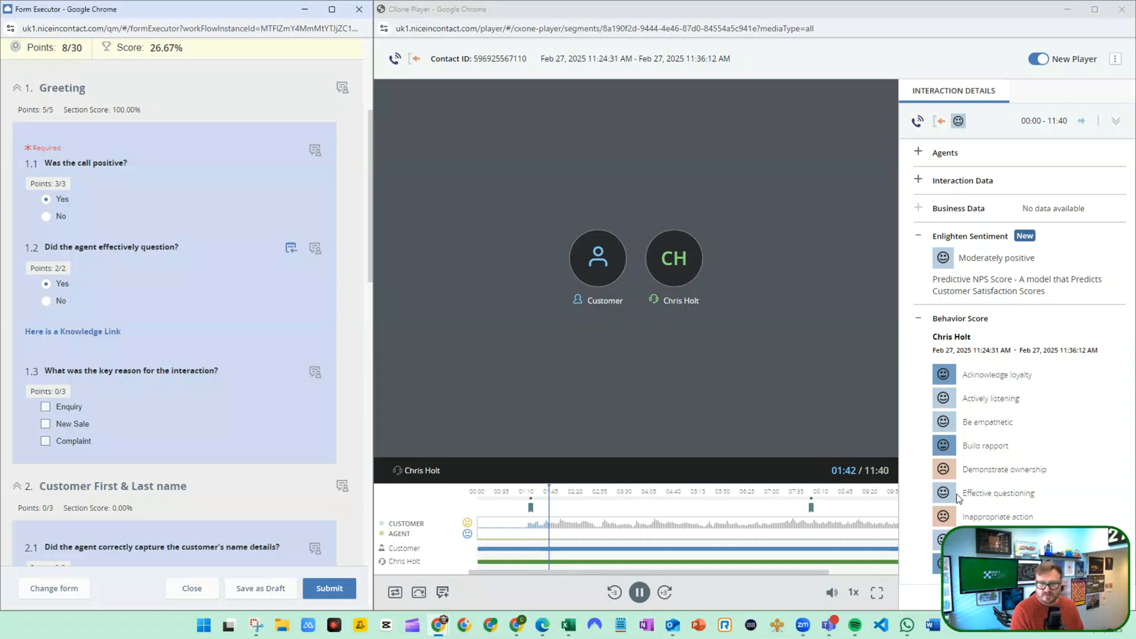
Check the Effective questioning behavior score and mark Enquiry as the key reason for the interaction in question 1.3
left_click_drag(963, 495, 1037, 497)
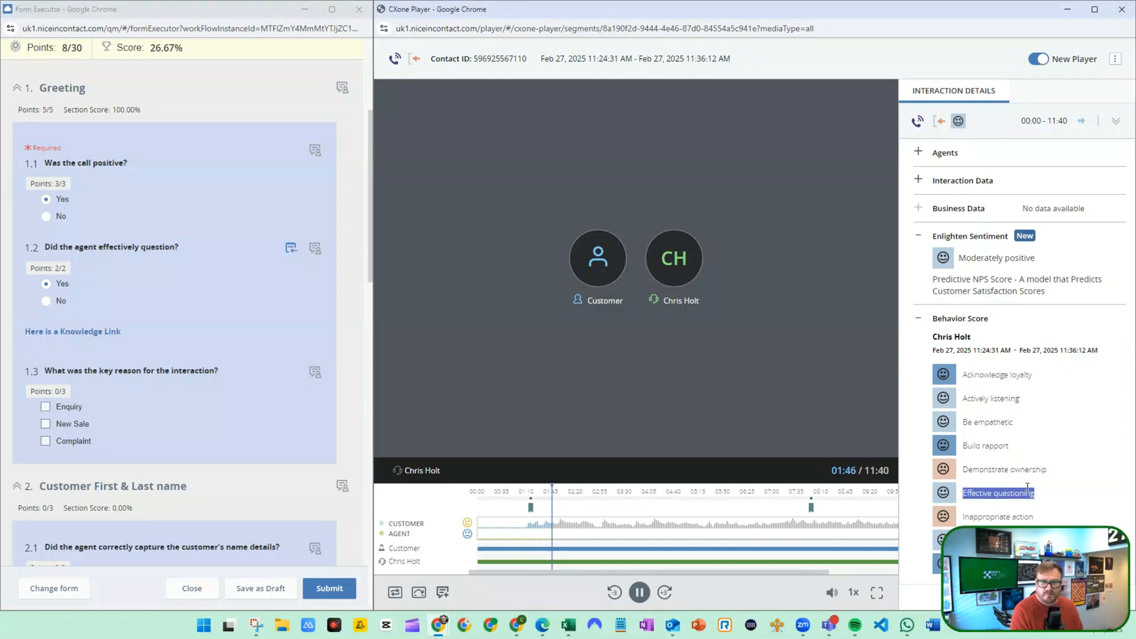
scroll(155, 384, "down", 1)
scroll(157, 389, "down", 3)
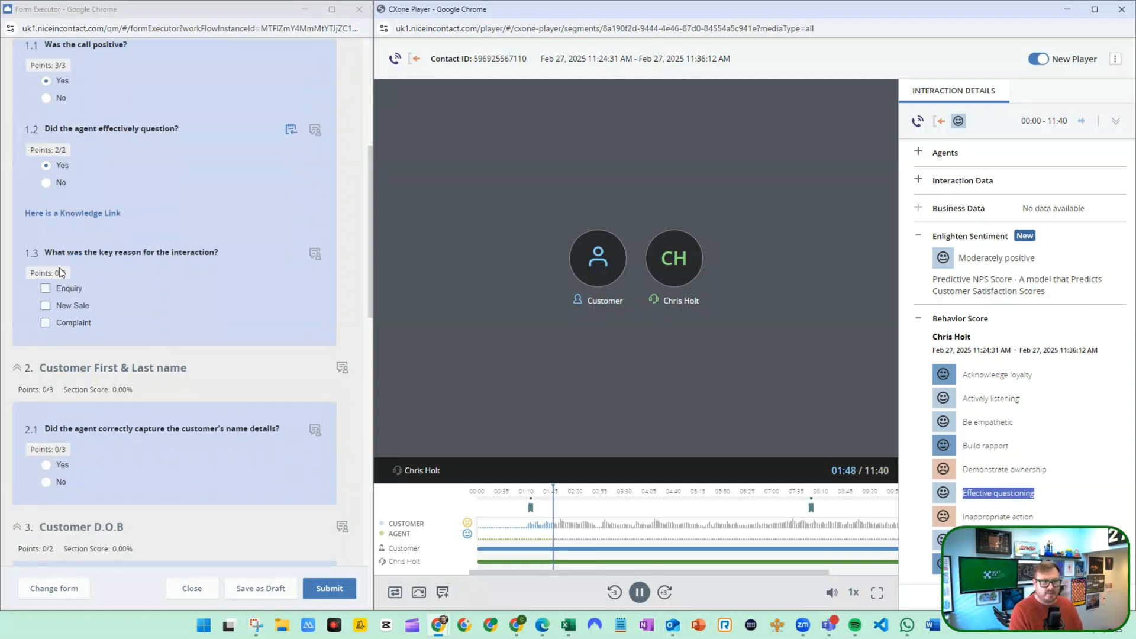
left_click(47, 289)
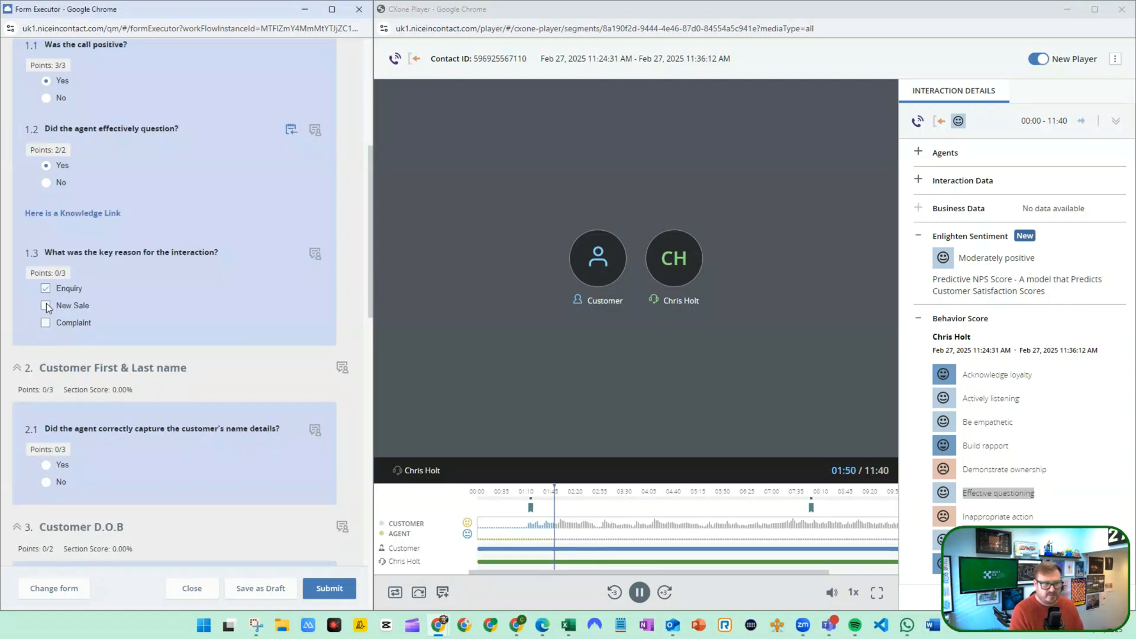
Answer Yes to questions 2.1, 3.1 and 4.1 on capturing the customer's name, DOB, and address and contact details
scroll(88, 315, "down", 3)
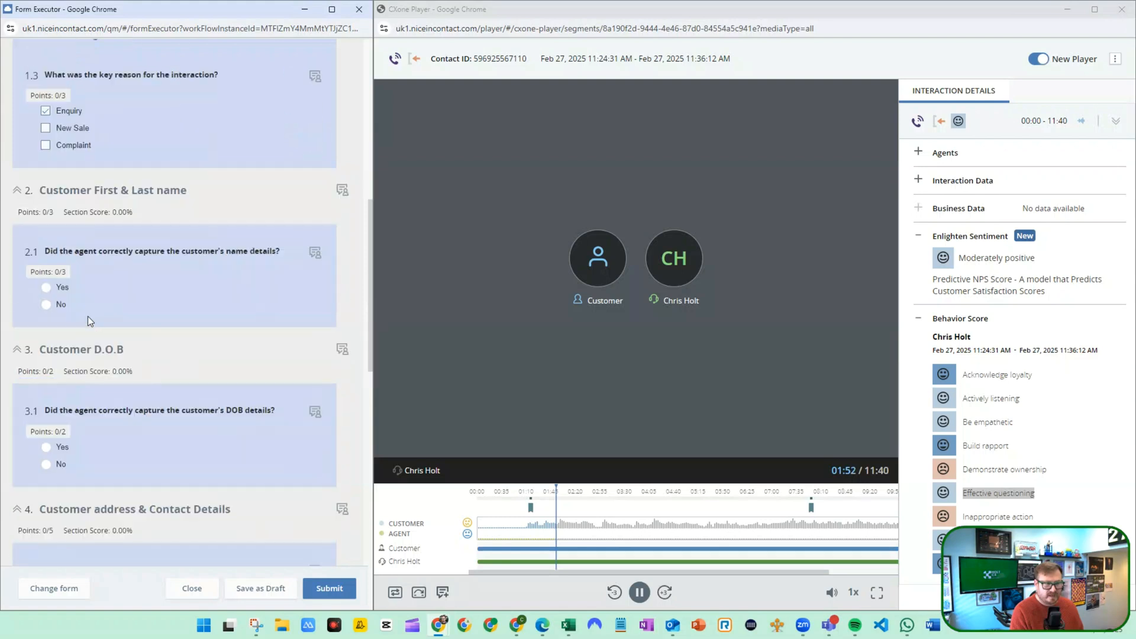
left_click(46, 288)
scroll(44, 322, "down", 2)
left_click(46, 329)
scroll(50, 329, "down", 3)
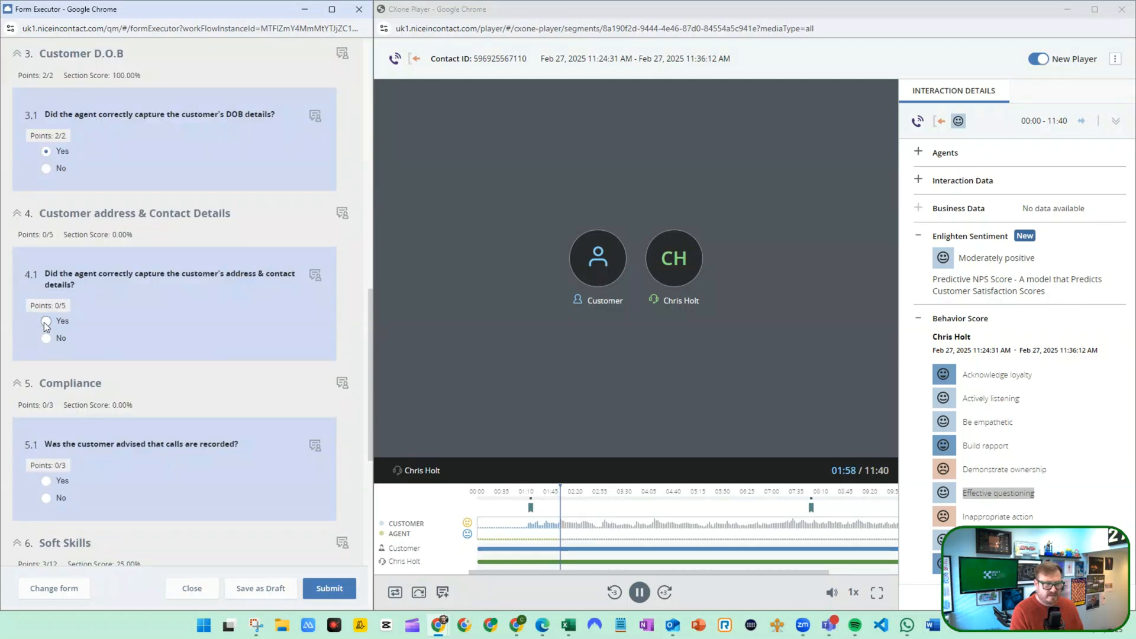
left_click(46, 322)
Check the markers on the call timeline and answer Yes to compliance question 5.1 about advising that calls are recorded
scroll(113, 373, "down", 2)
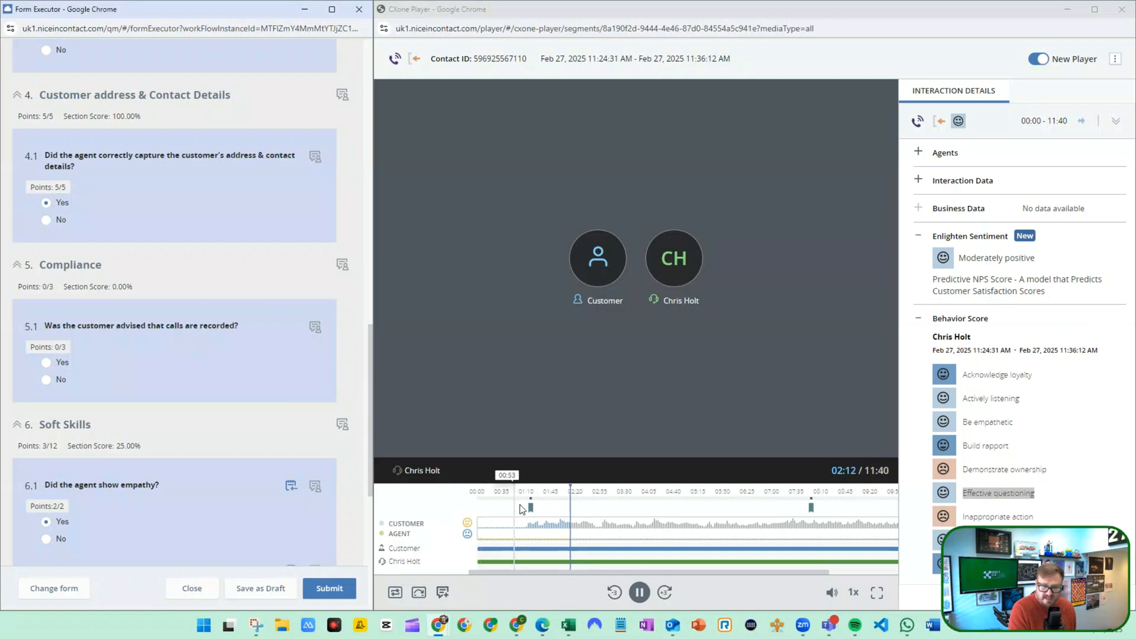
mouse_move(530, 510)
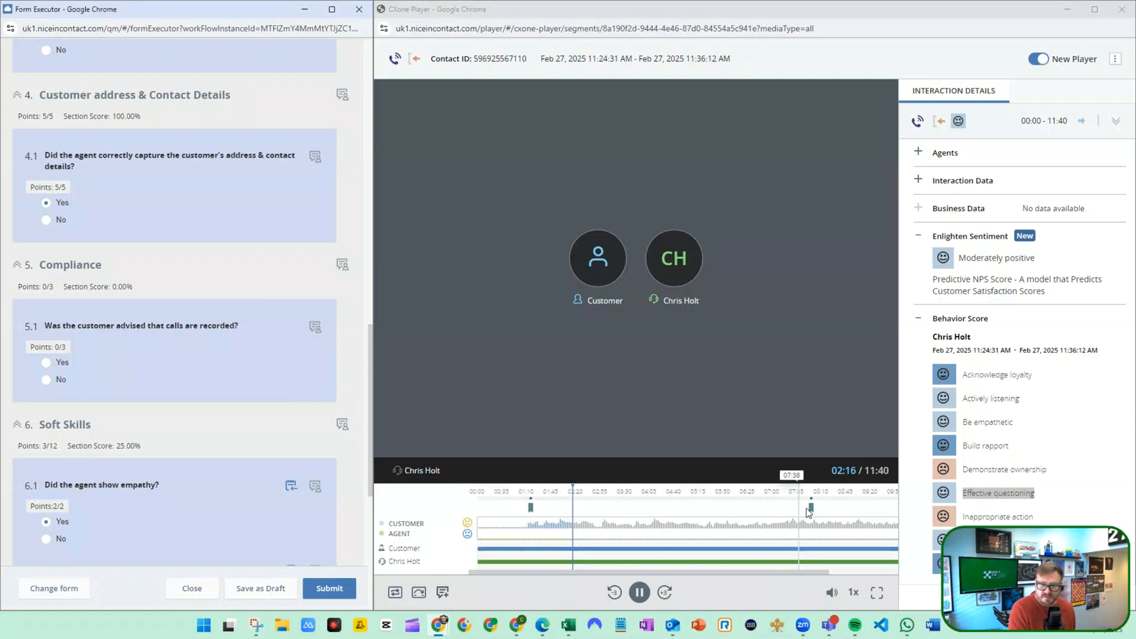
mouse_move(811, 510)
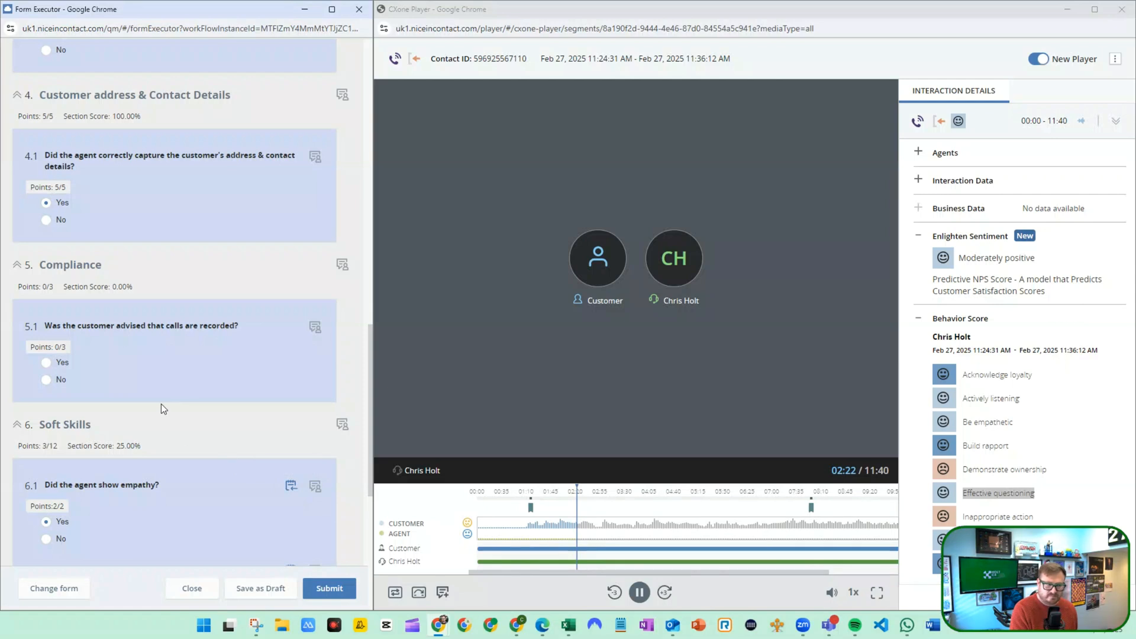
scroll(161, 404, "down", 2)
left_click(46, 244)
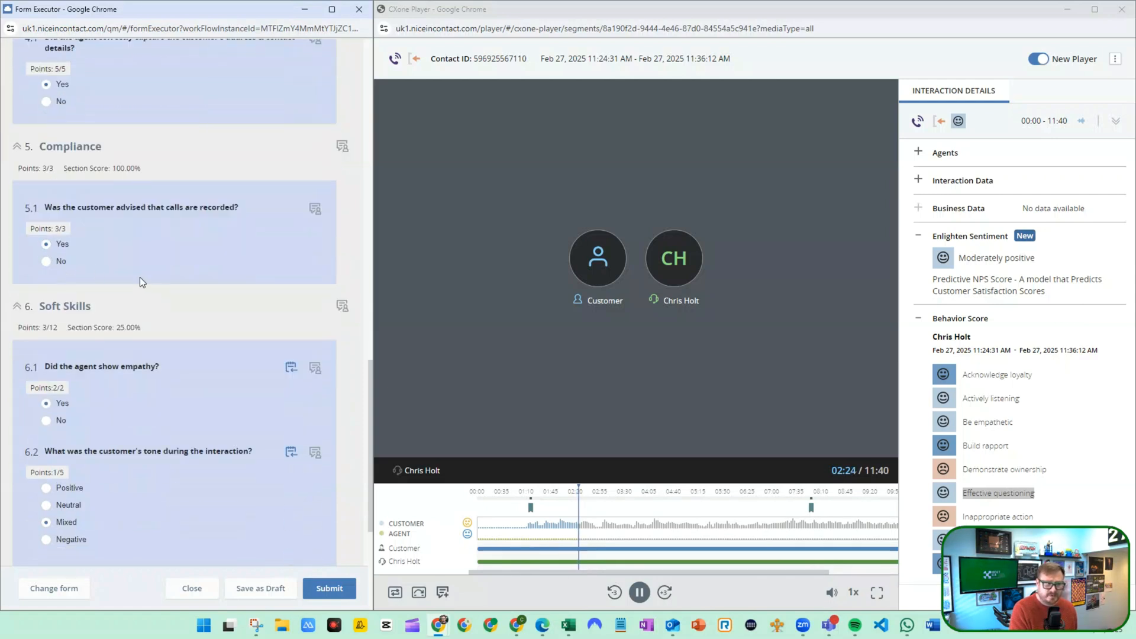
Compare the Soft Skills answers with the timeline sentiment and answer No to question 6.3 about the agent displaying negative sentiment
scroll(159, 284, "down", 2)
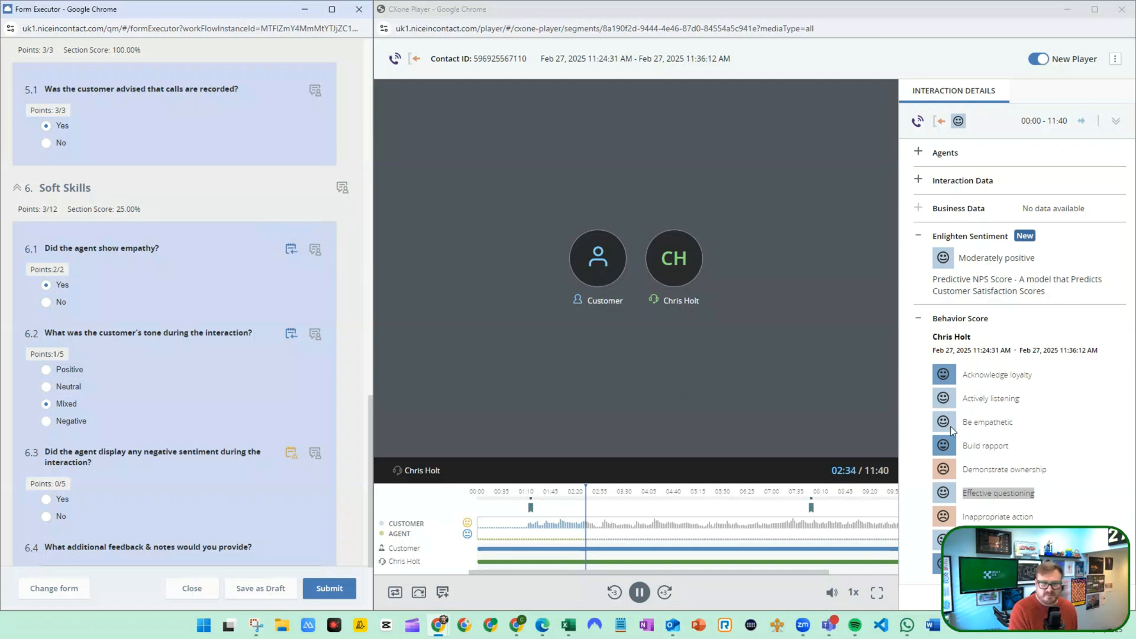
scroll(123, 298, "down", 1)
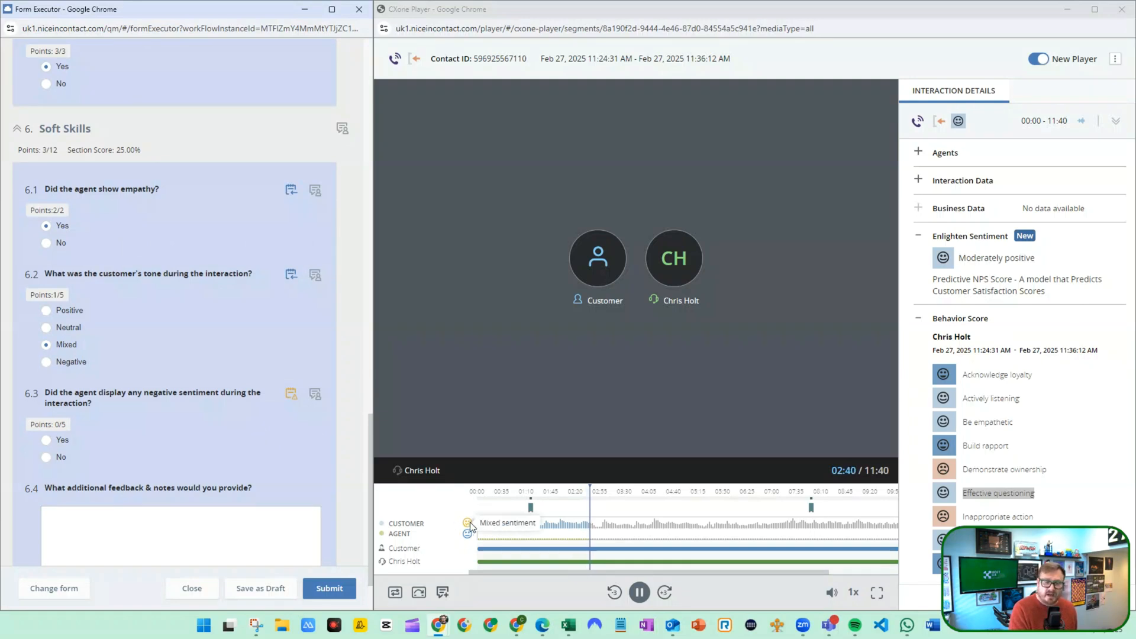
scroll(131, 396, "down", 1)
scroll(131, 396, "down", 1)
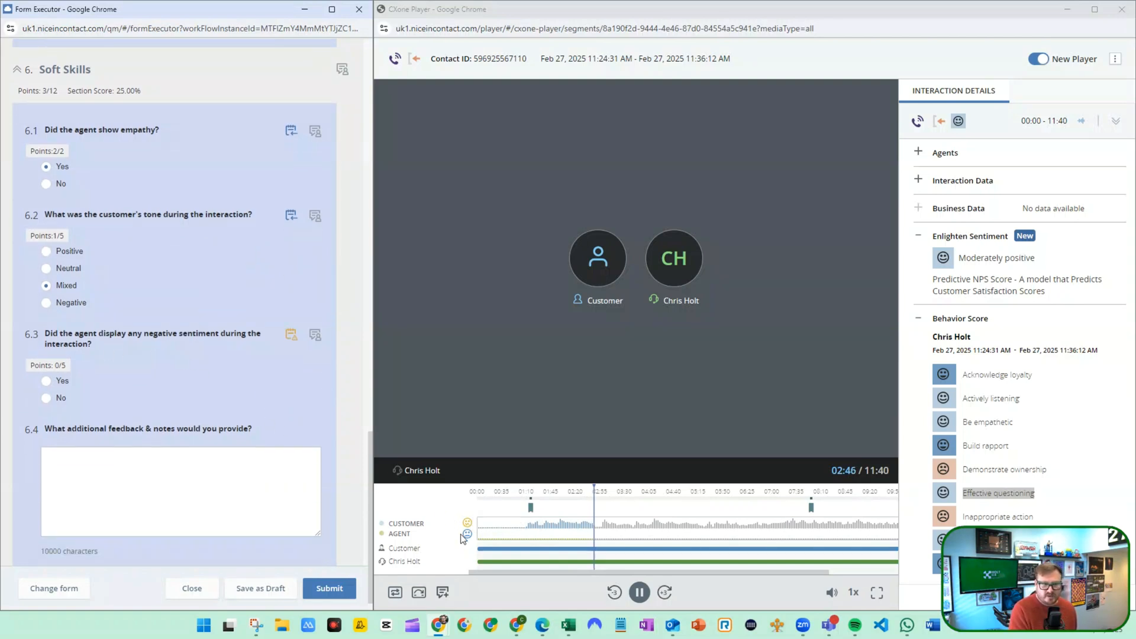
mouse_move(469, 535)
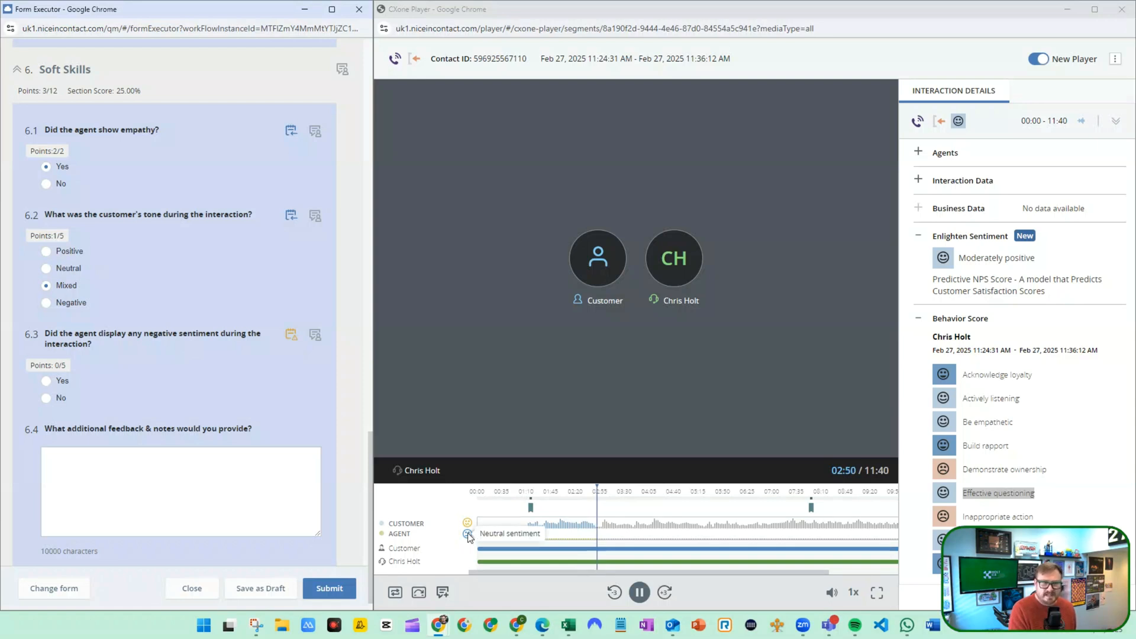
mouse_move(528, 572)
left_mouse_down()
mouse_move(646, 583)
mouse_move(521, 575)
left_mouse_up()
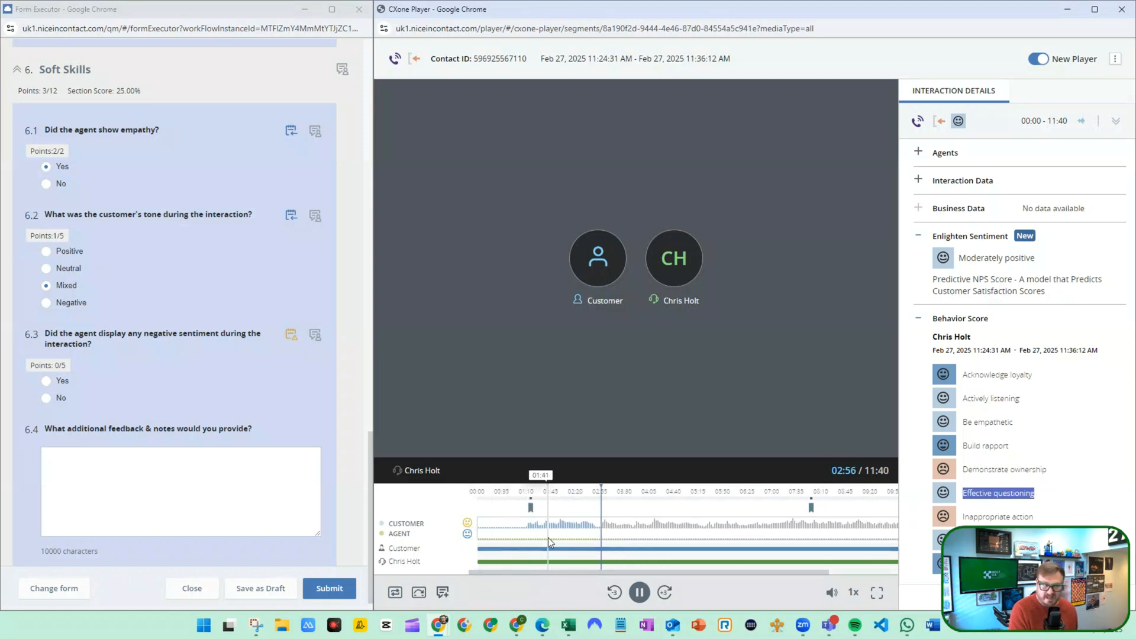
left_click(47, 399)
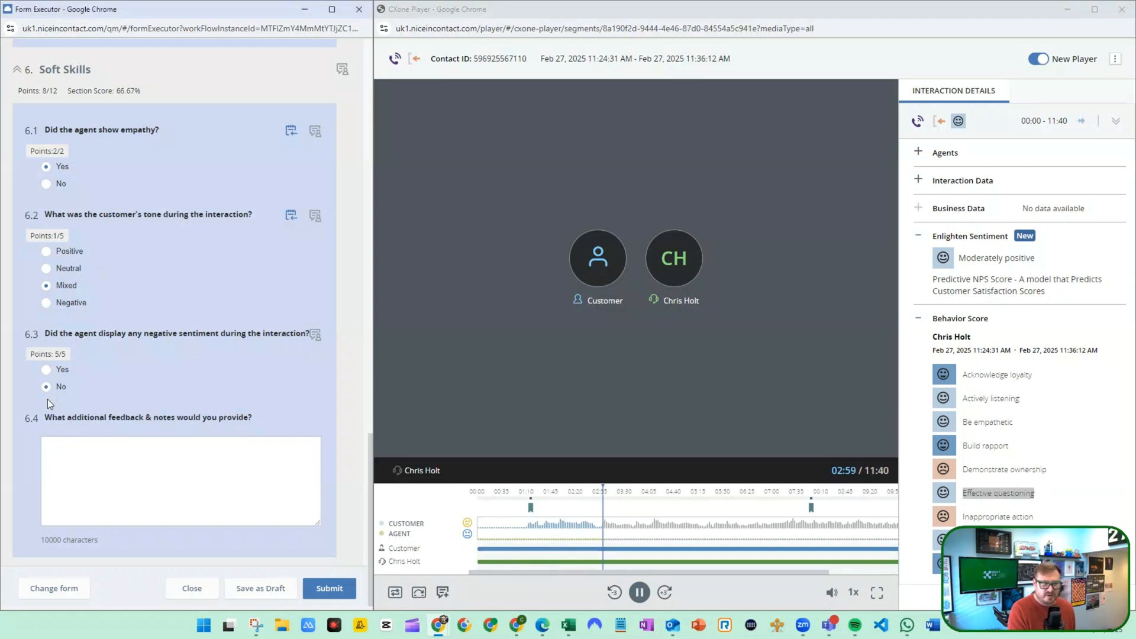
Switch question 6.3 to Yes to check its effect on the points, and set it back to No
left_click(46, 369)
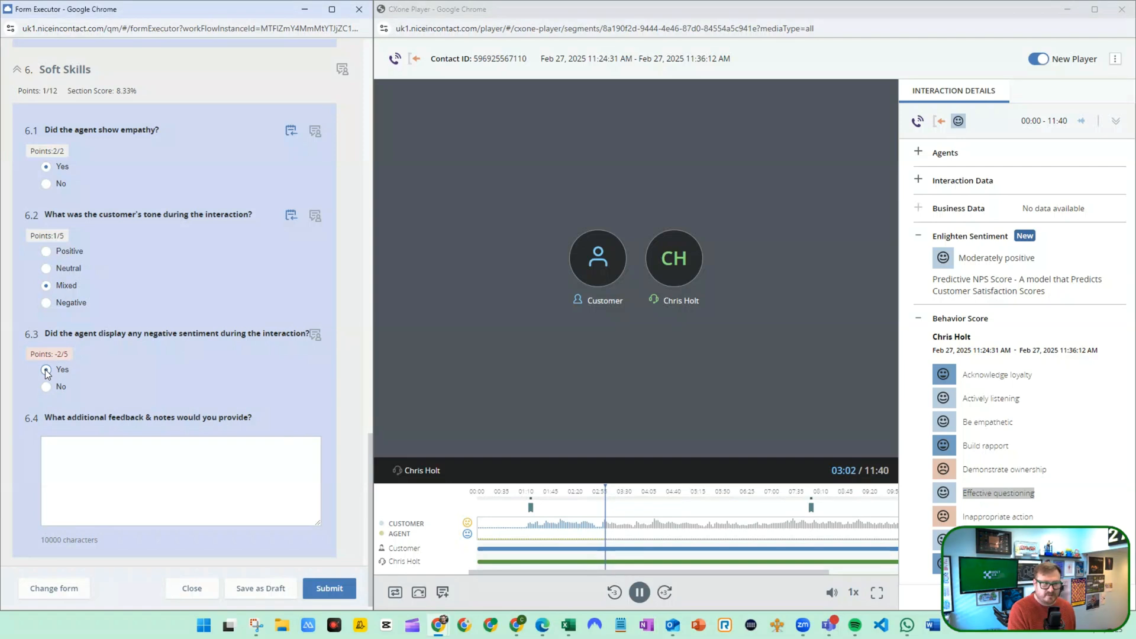
double_click(60, 354)
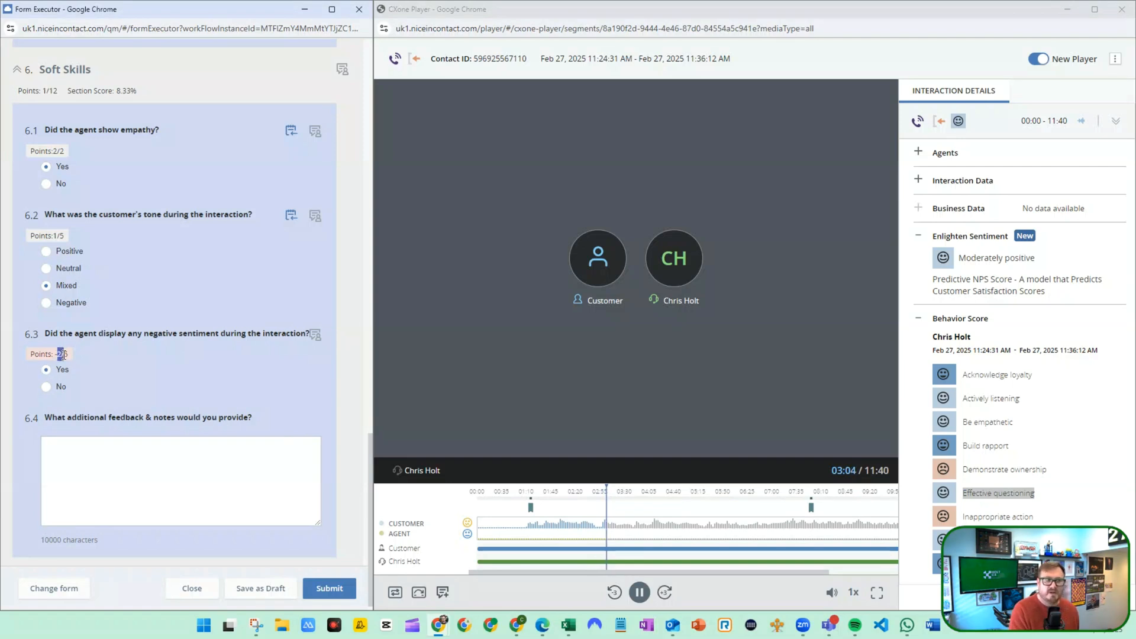
left_click(48, 387)
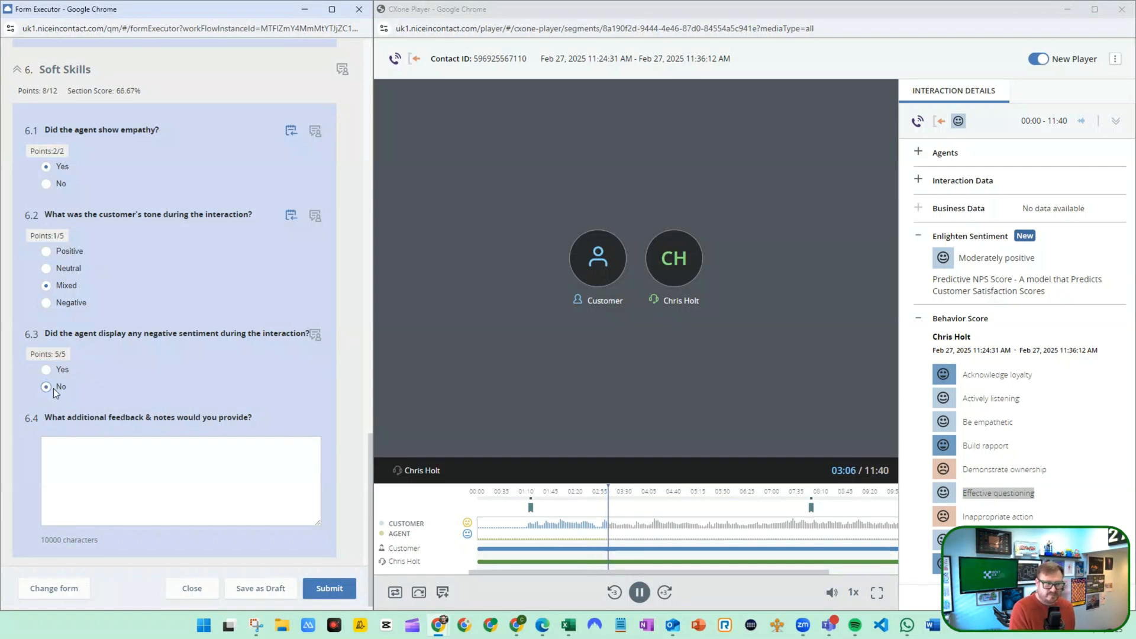
Enter "hyhnd" as the additional feedback and notes in question 6.4
left_click(99, 467)
type("hyhnd")
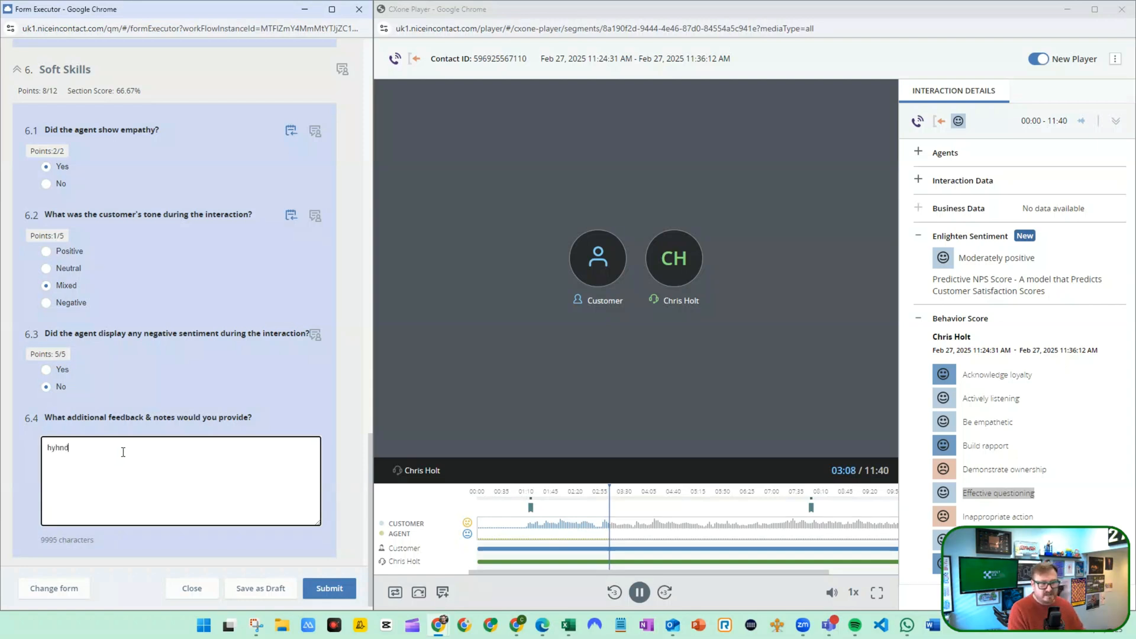
Extend the additional feedback in question 6.4 to "hyhndndhg ndhtgndthgndfh jdty", submit the evaluation and close the call player
type("ndhg ndhtgndthgndfh jdty")
left_click(323, 594)
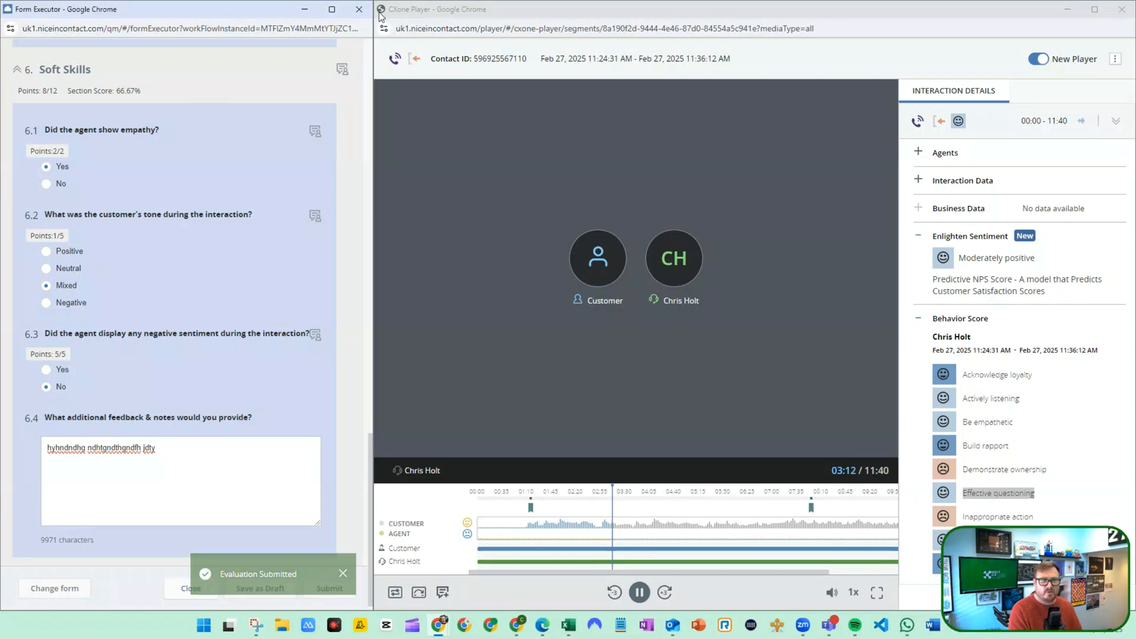
left_click(1122, 9)
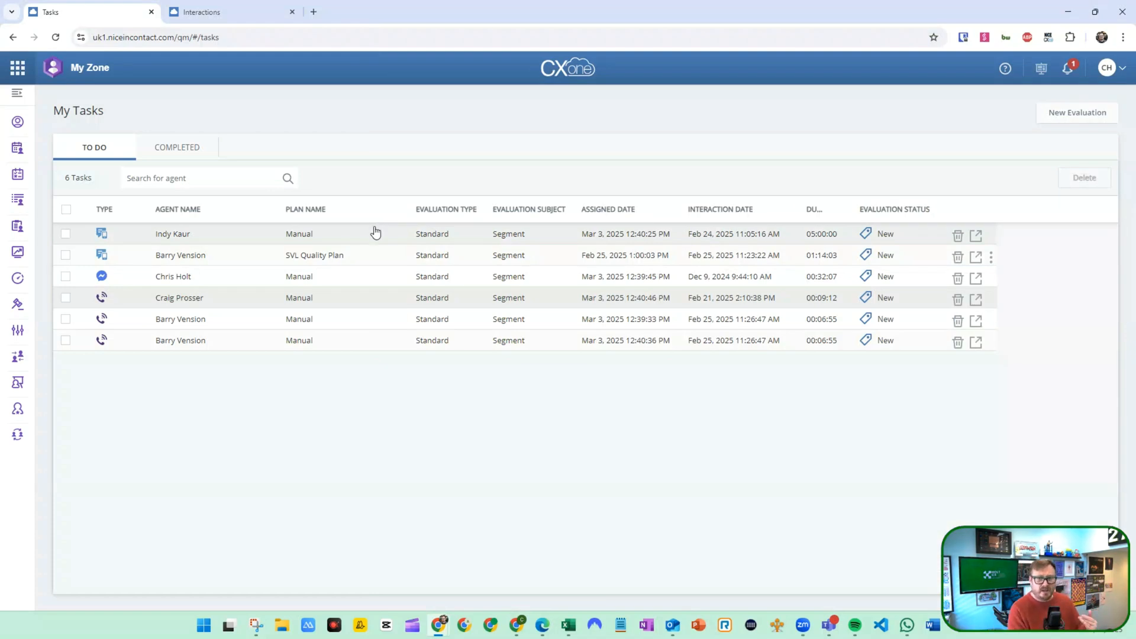
Open the SVL Quality Plan SMS task to view its evaluation form and conversation, and close both windows
left_click(203, 255)
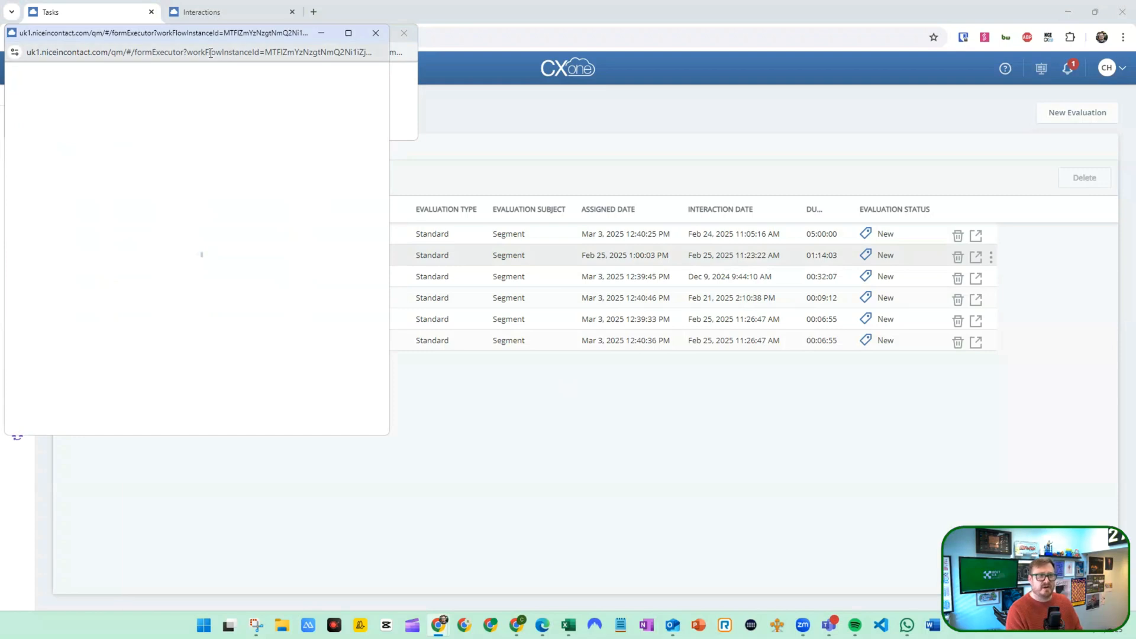
left_click_drag(228, 36, 675, 43)
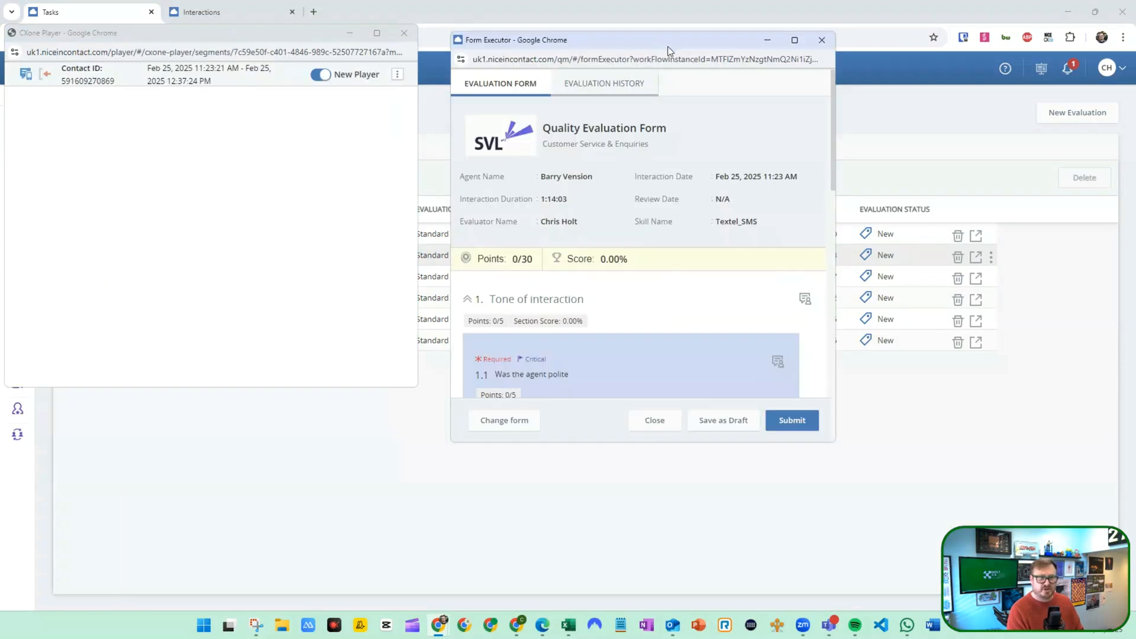
left_click(822, 40)
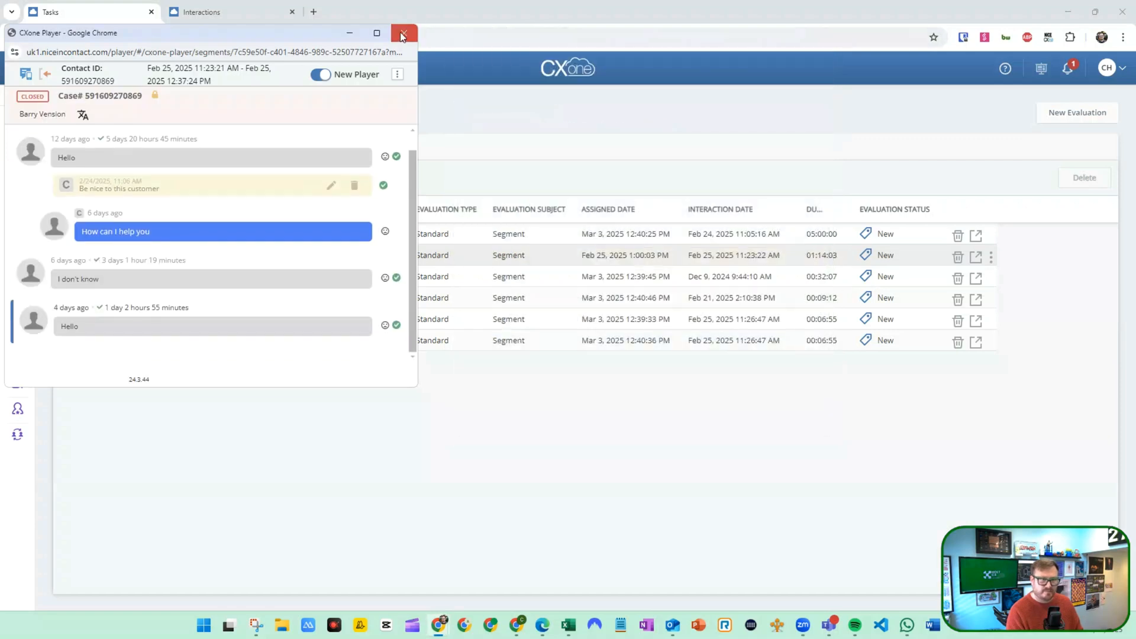
left_click(405, 33)
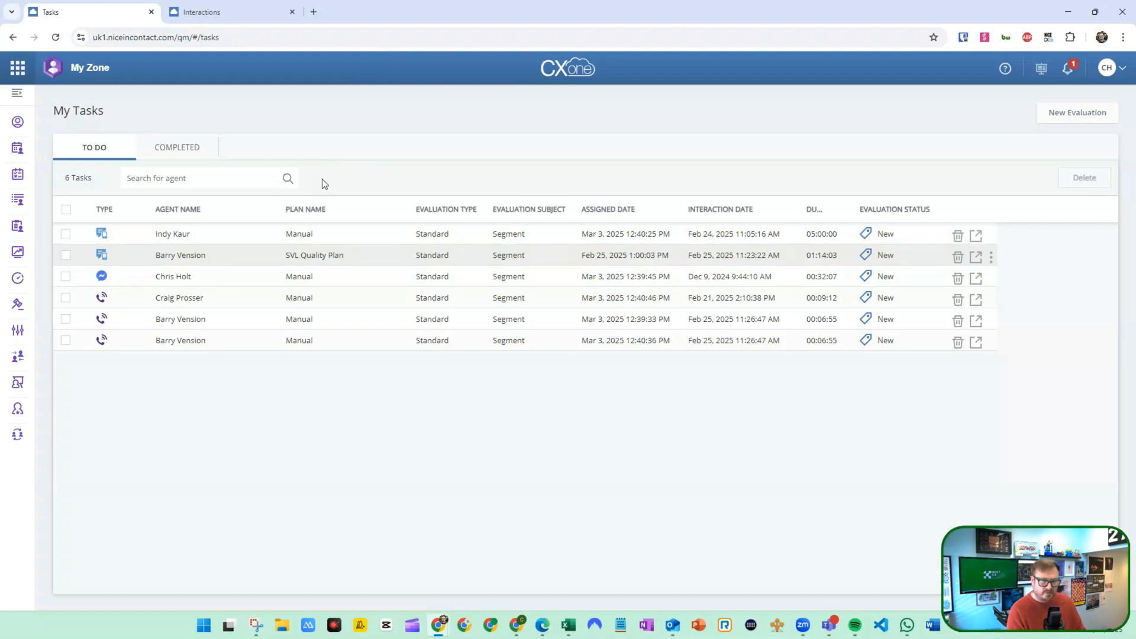
Open the newly submitted 11:40 voice evaluation from the completed tasks and enlarge its form to full screen
left_click(187, 149)
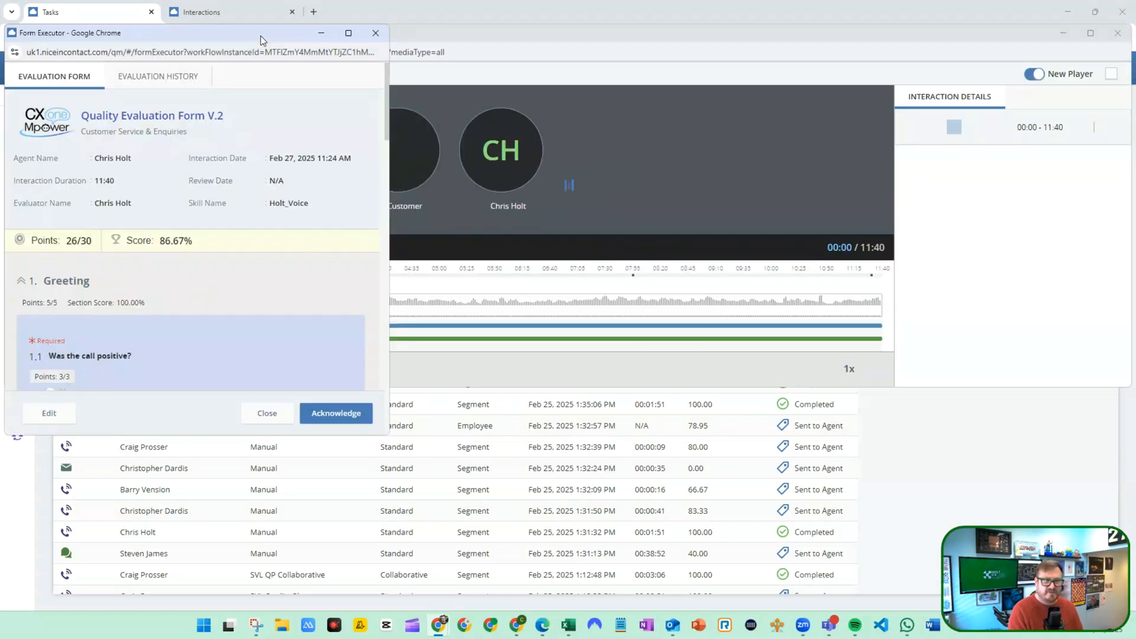
left_click_drag(260, 36, 453, 54)
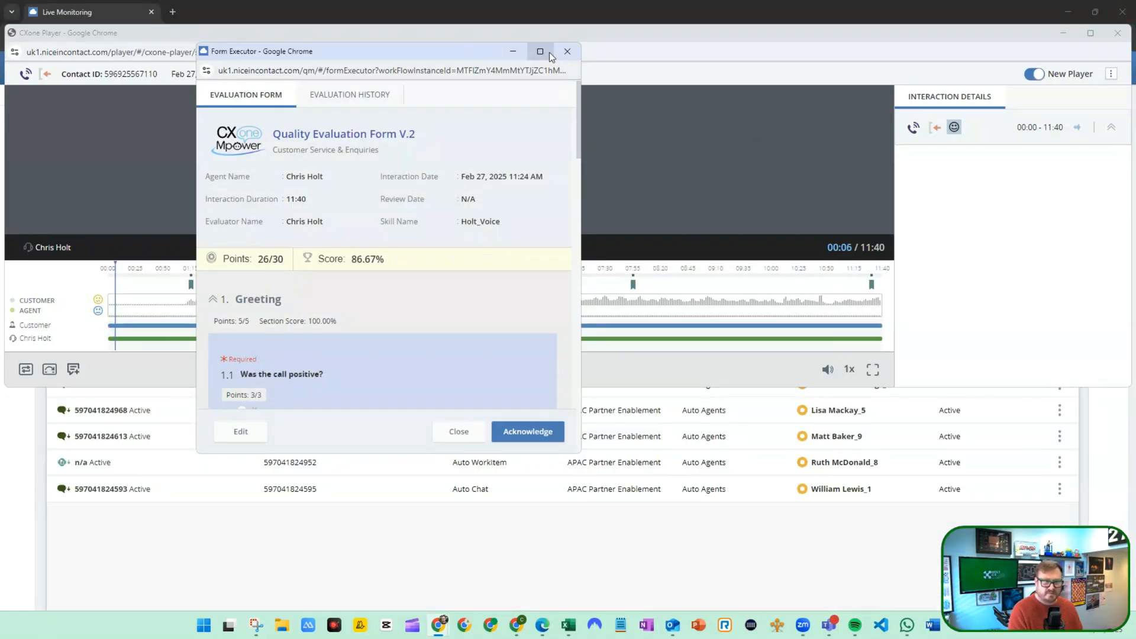
left_click(540, 52)
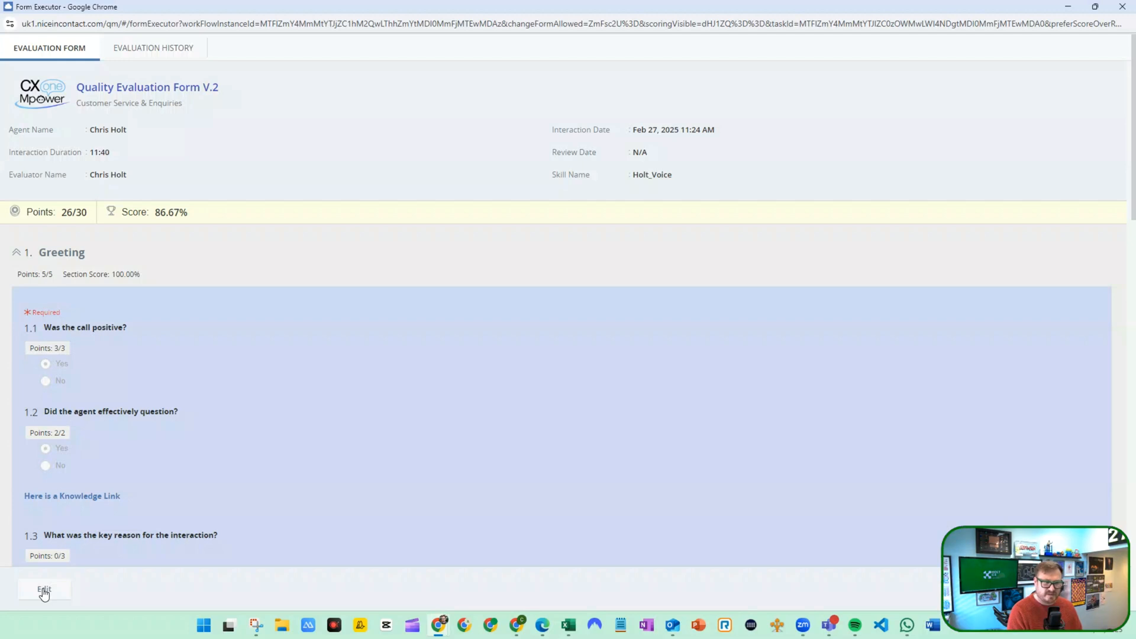
Reopen the submitted evaluation for editing, giving "Re-review" as the reason
left_click(43, 590)
left_click(145, 511)
type("Re-review")
left_click(198, 558)
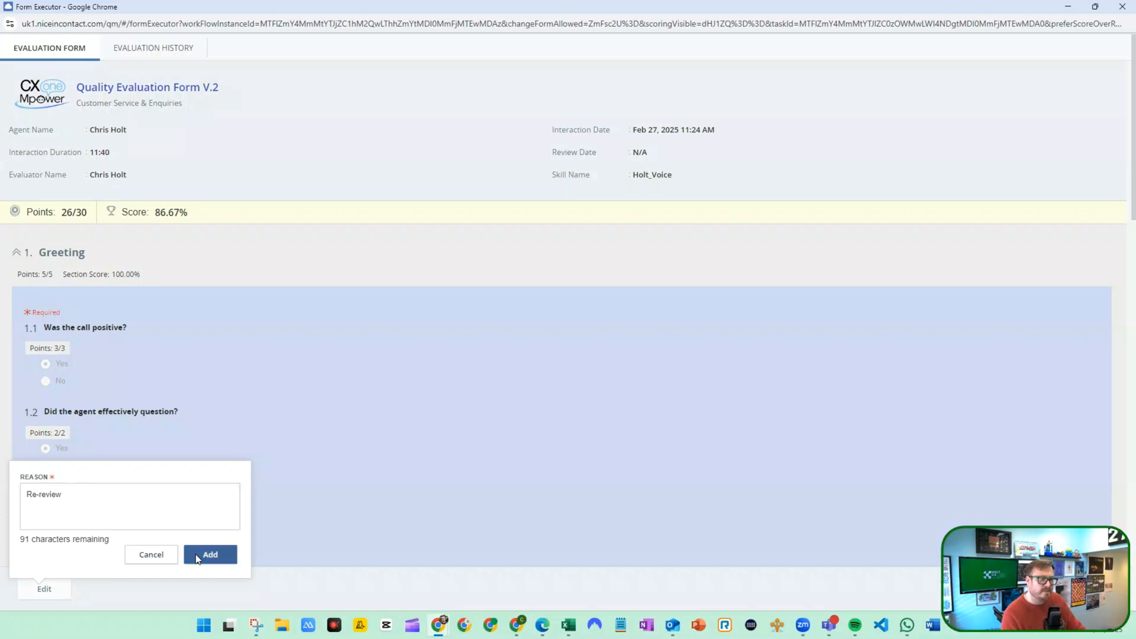
Change the answer to question 3.1 about capturing the customer's DOB details to No and resubmit the evaluation
scroll(184, 318, "down", 2)
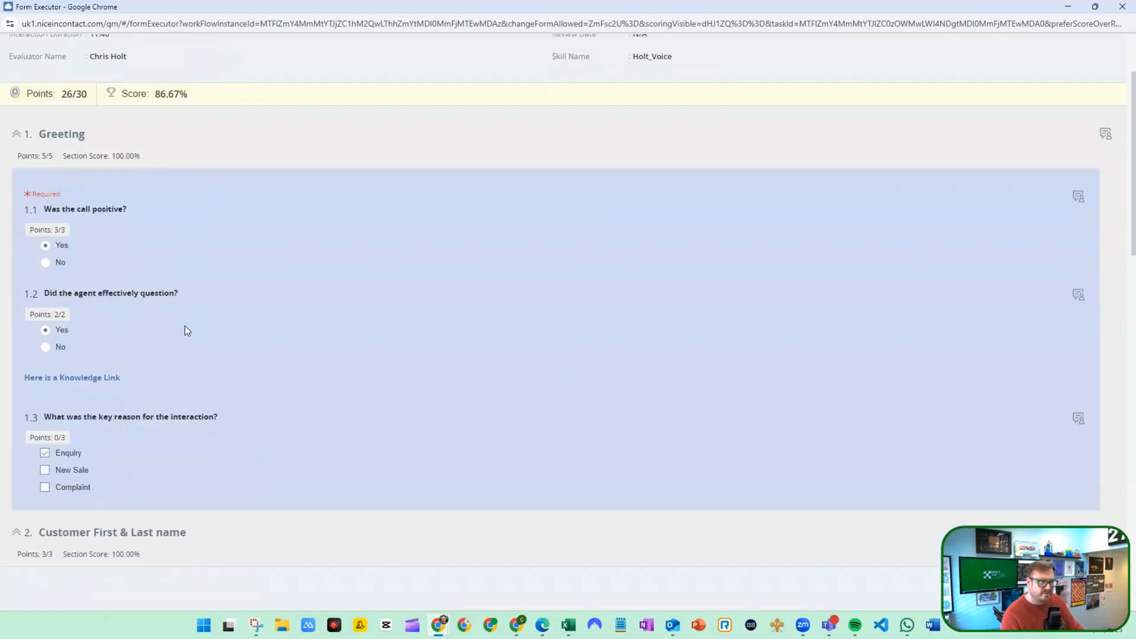
scroll(184, 325, "down", 6)
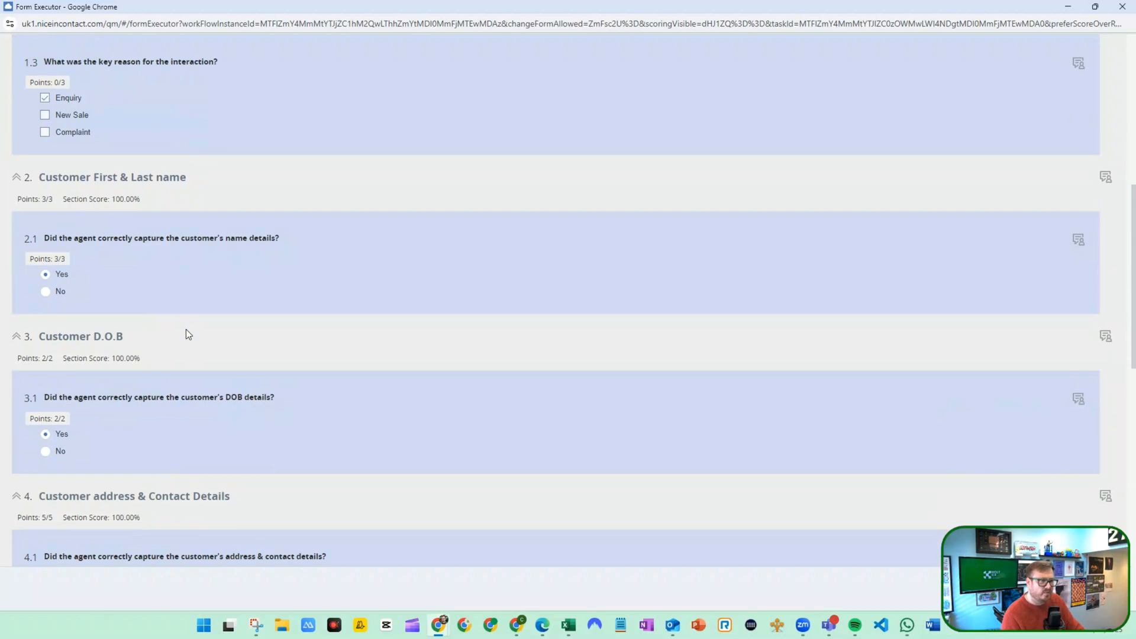
scroll(186, 329, "down", 3)
left_click(46, 273)
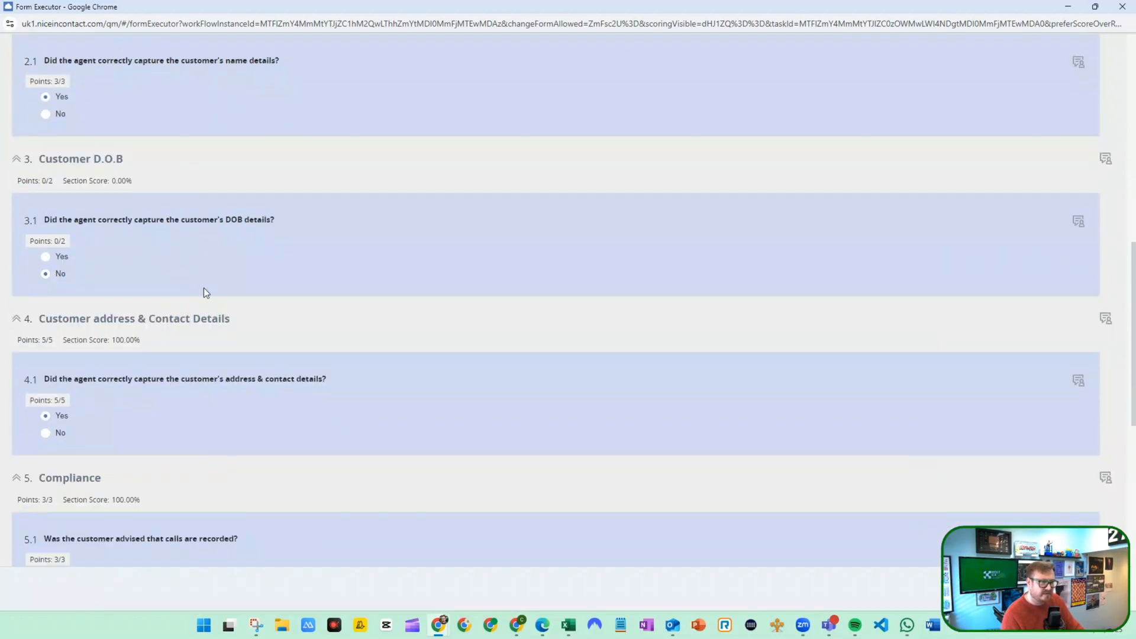
scroll(204, 289, "down", 10)
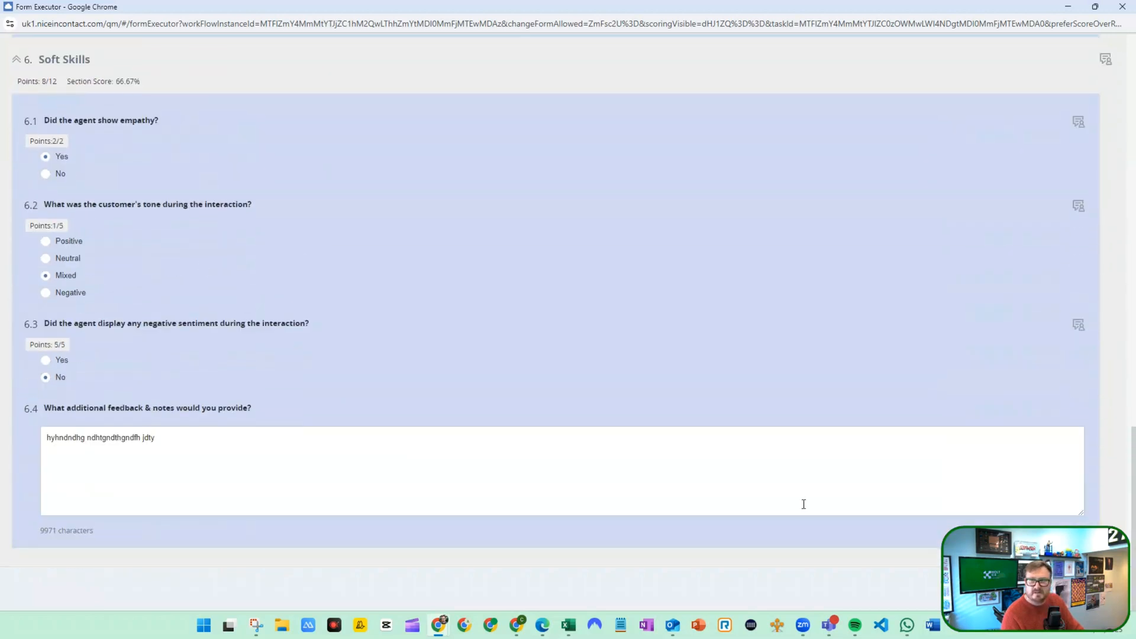
left_click(1096, 6)
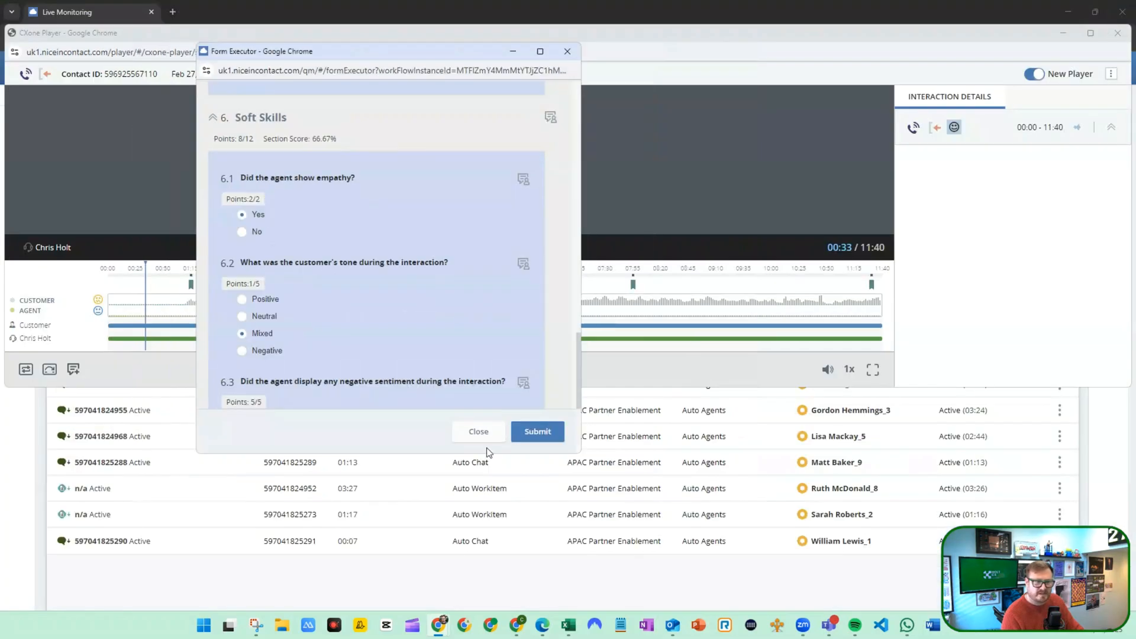
left_click(538, 434)
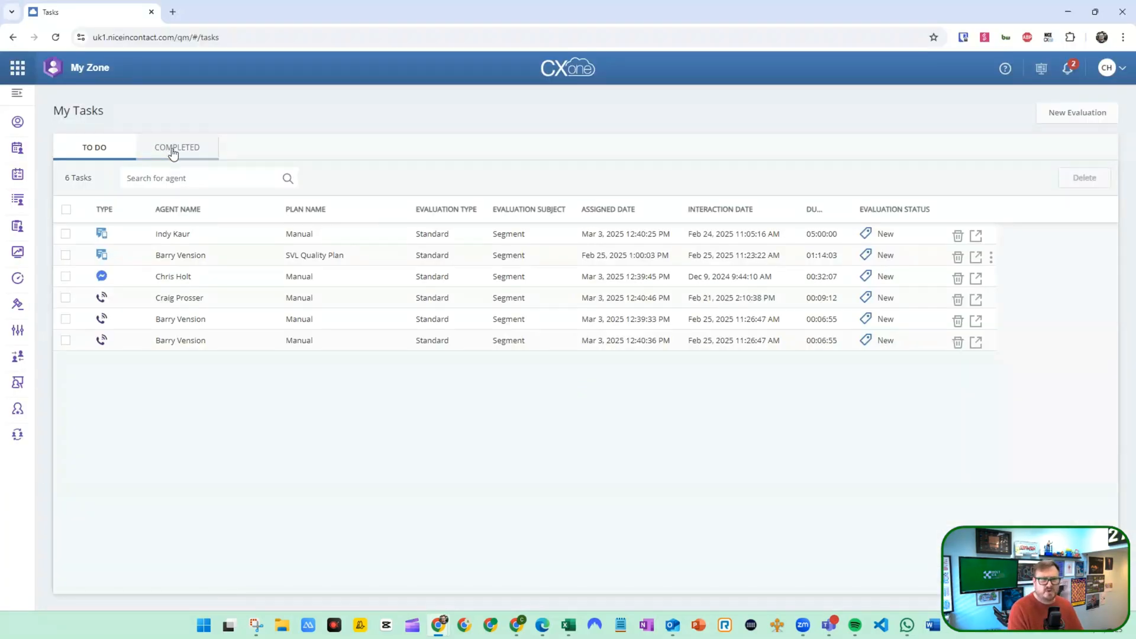
Open the resubmitted voice evaluation from the completed tasks, examine all columns of its evaluation history, and close it
left_click(174, 151)
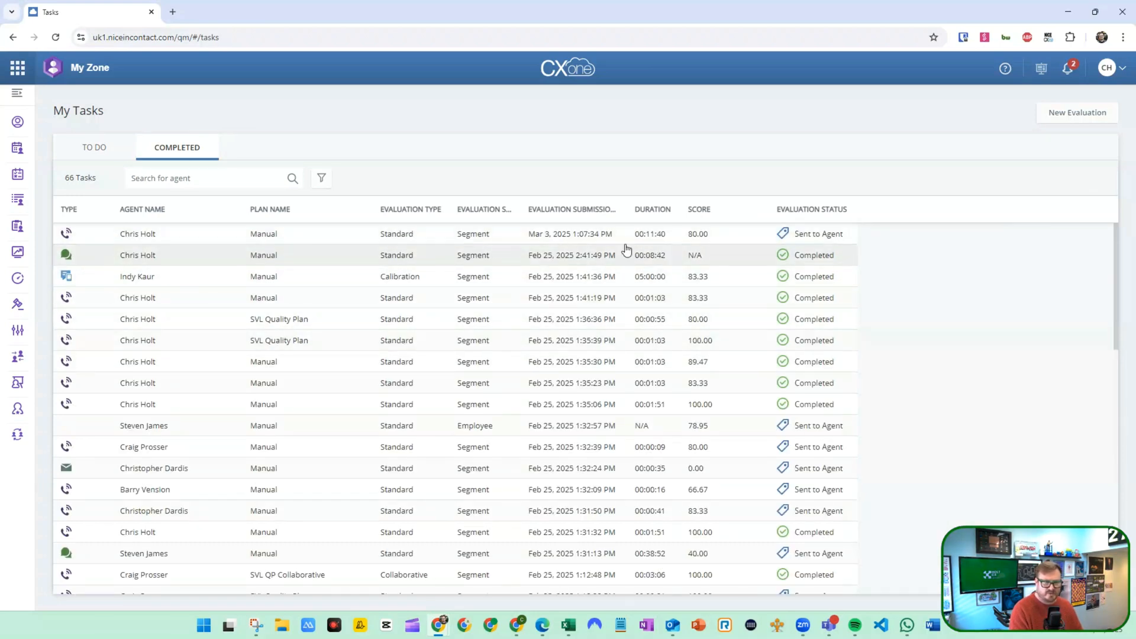
left_click(134, 236)
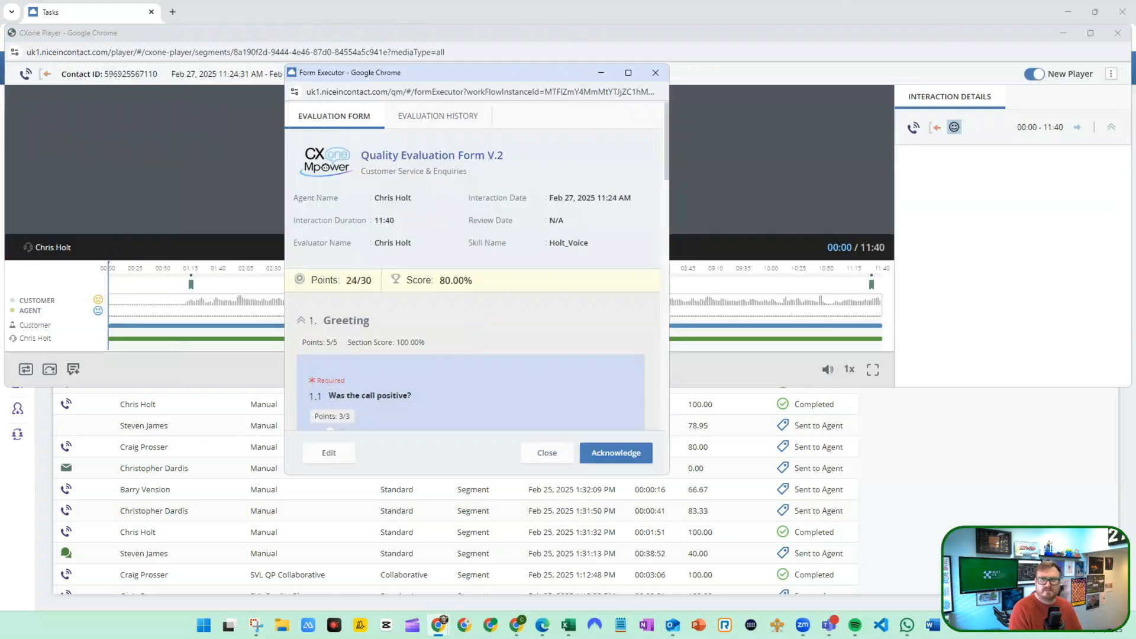
left_click(1119, 33)
left_click(1120, 33)
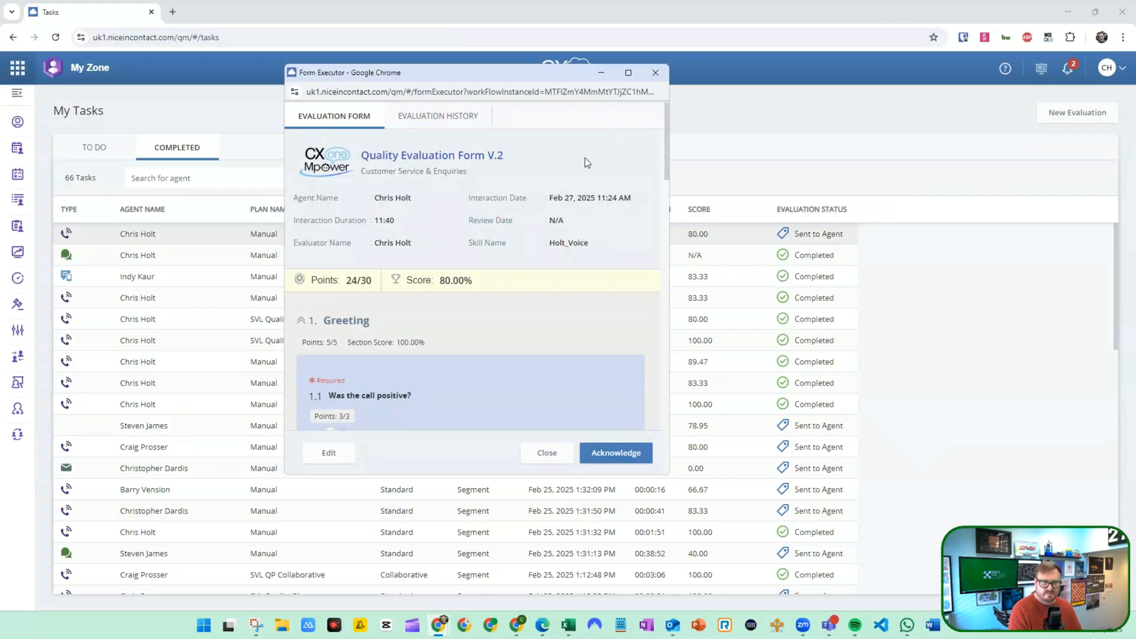
left_click(441, 116)
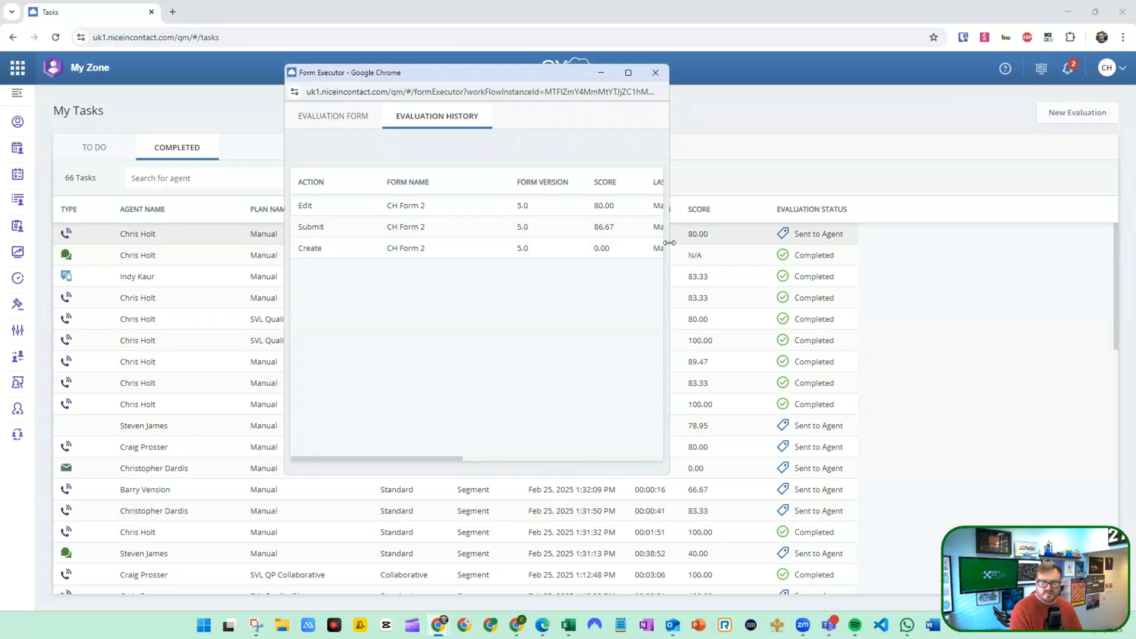
left_click_drag(670, 243, 1088, 243)
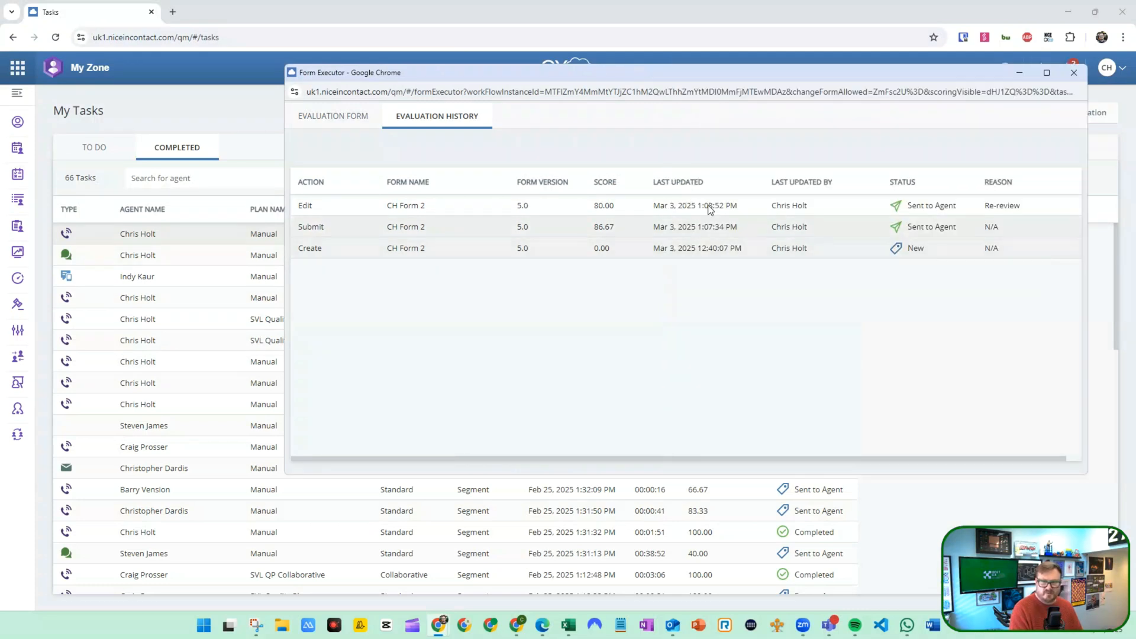
left_click(1078, 71)
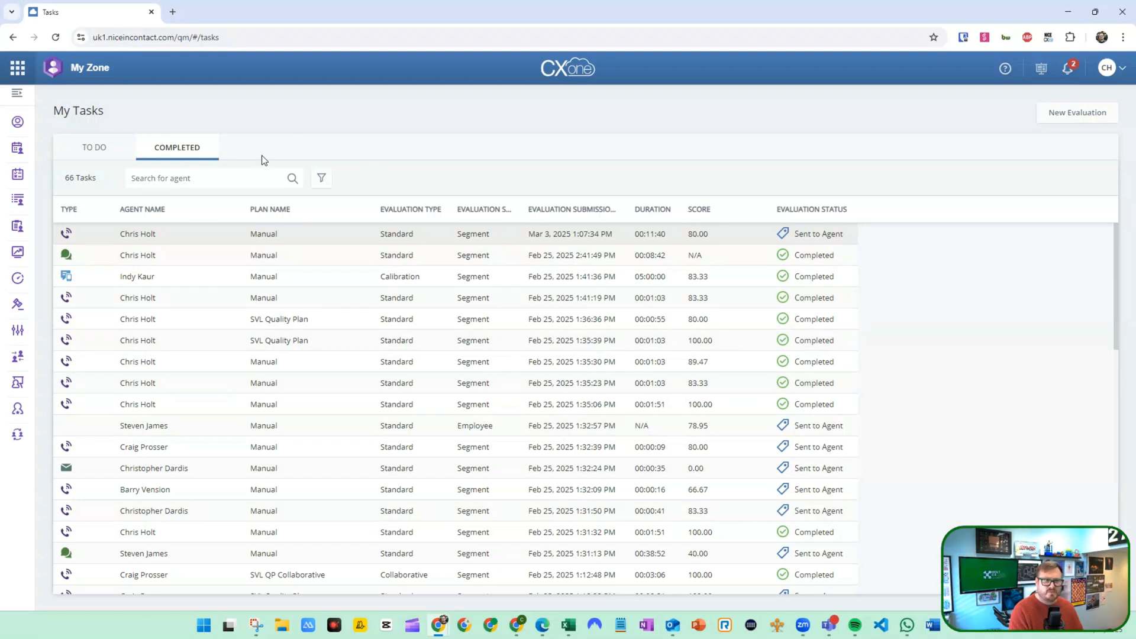
Return to the to-do tasks, and switch to the Interactions Hub to search for all segments from the previous month
left_click(114, 149)
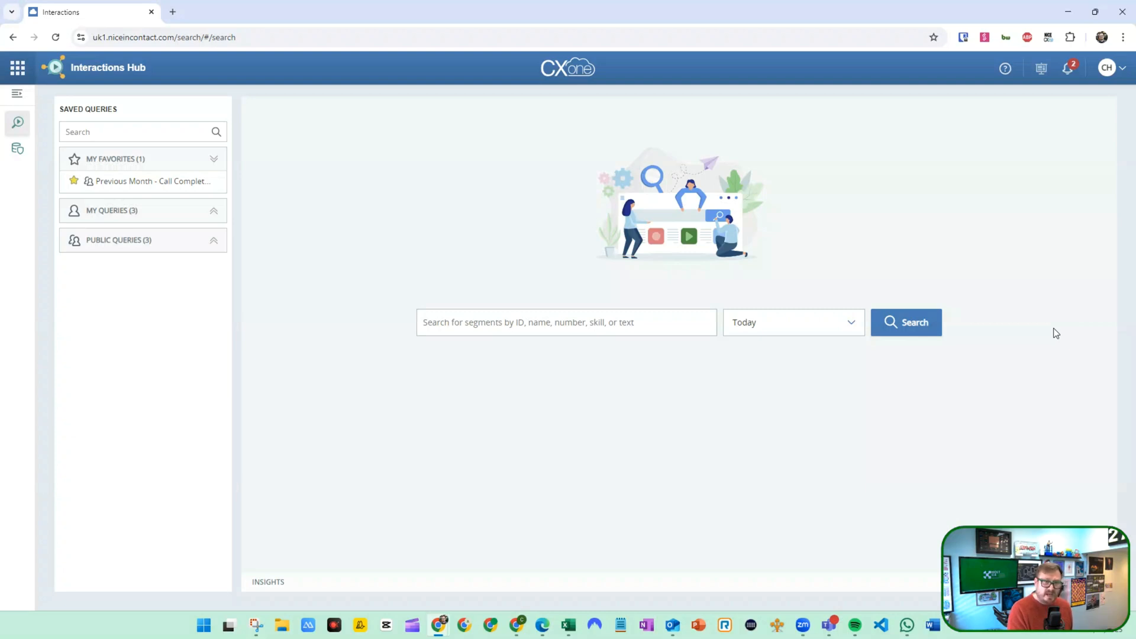
left_click(806, 327)
left_click(776, 448)
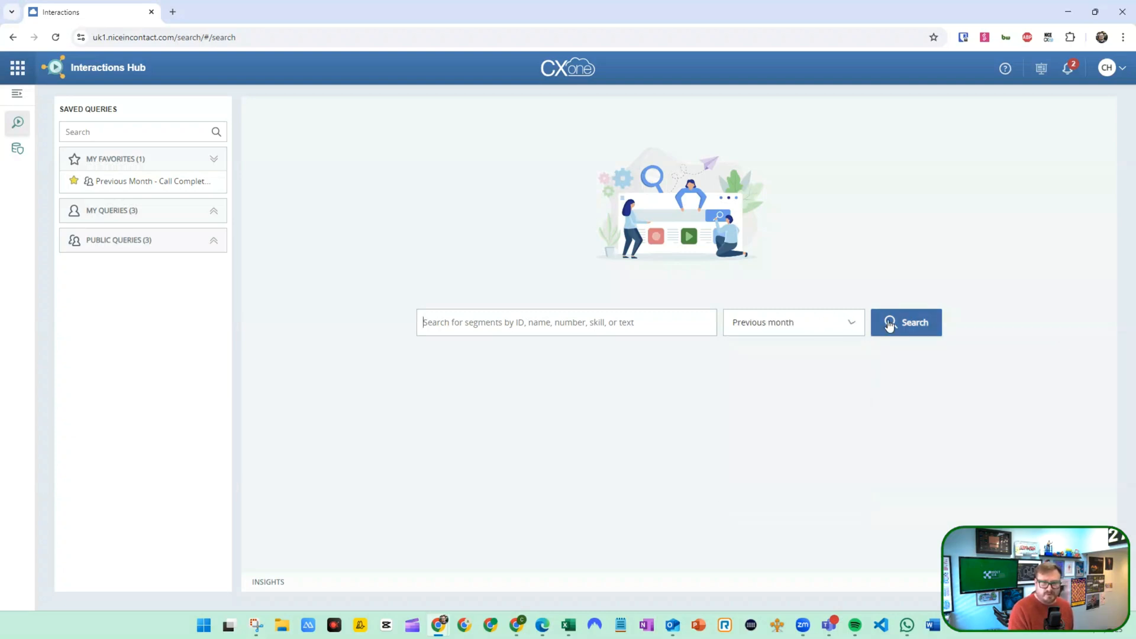
left_click(889, 322)
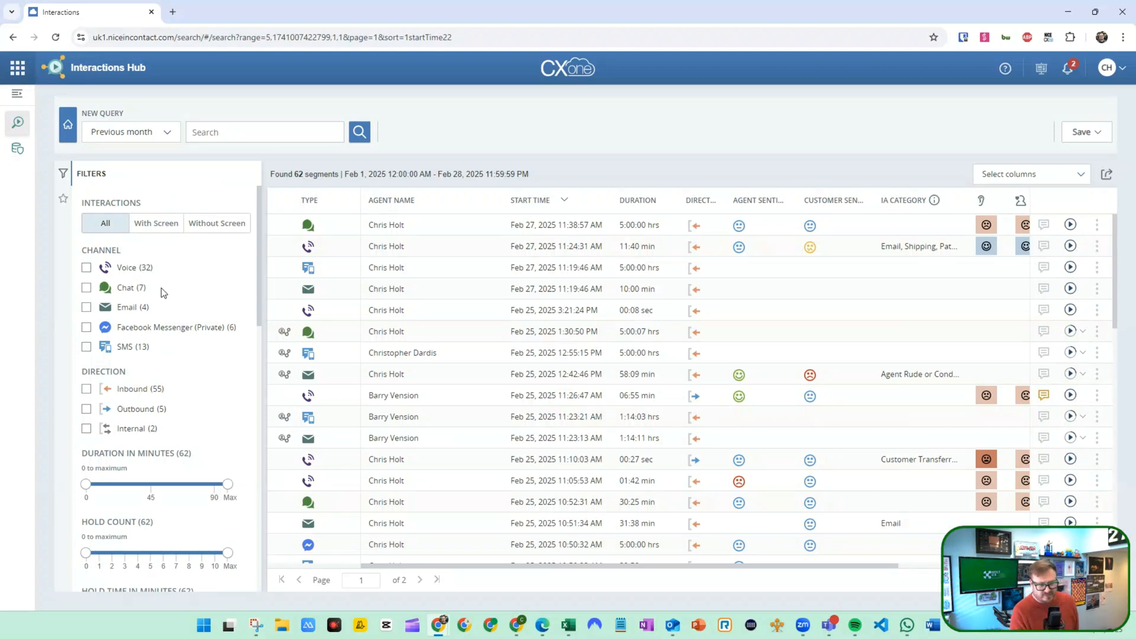
Look through the available search filters down to the behavioral metrics, and collapse and reopen the filter list
scroll(161, 287, "down", 8)
scroll(162, 285, "down", 5)
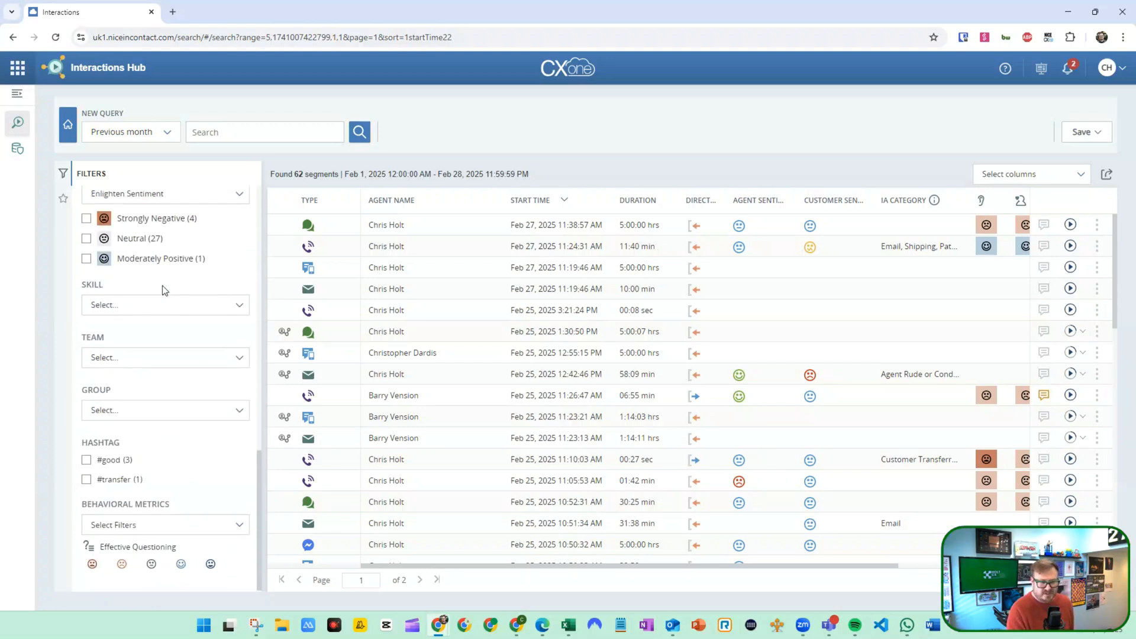
scroll(145, 367, "up", 13)
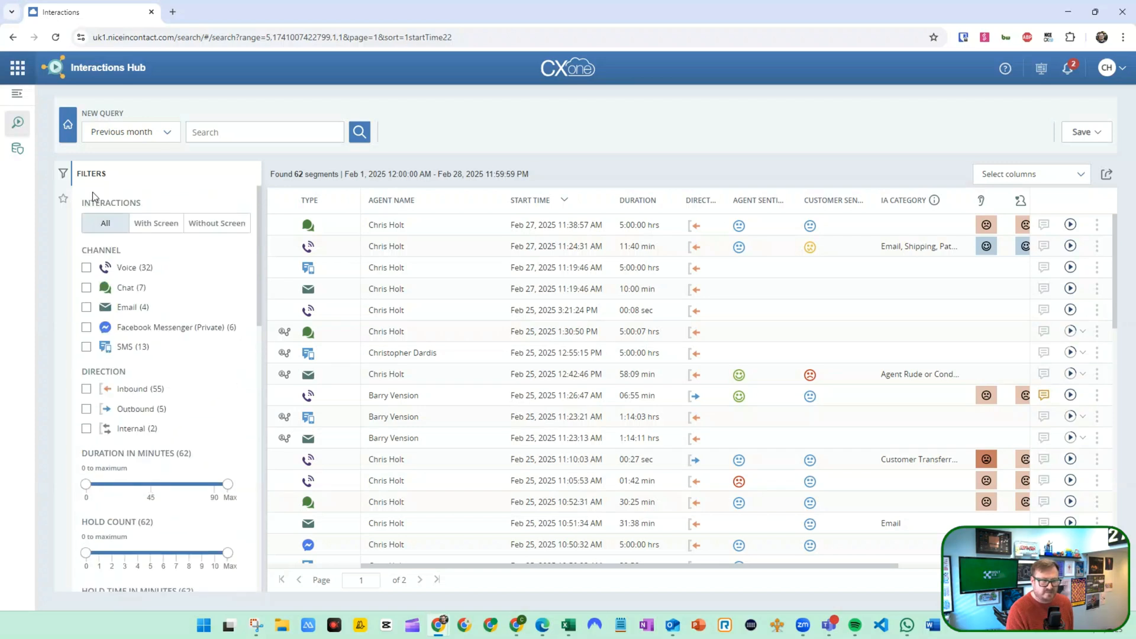
left_click(65, 175)
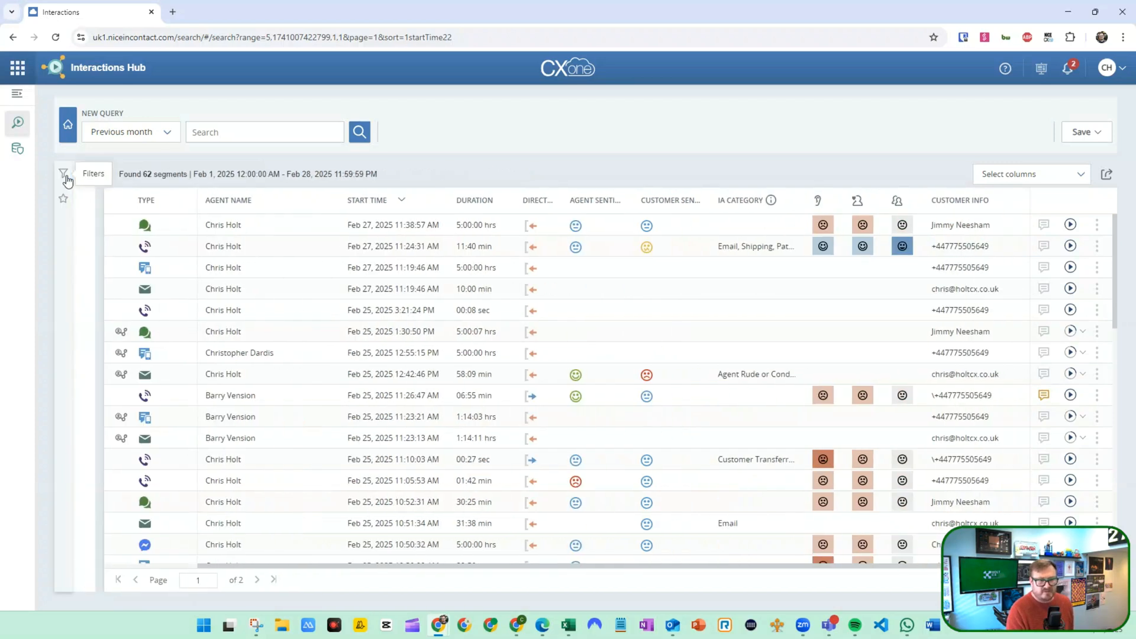
left_click(66, 177)
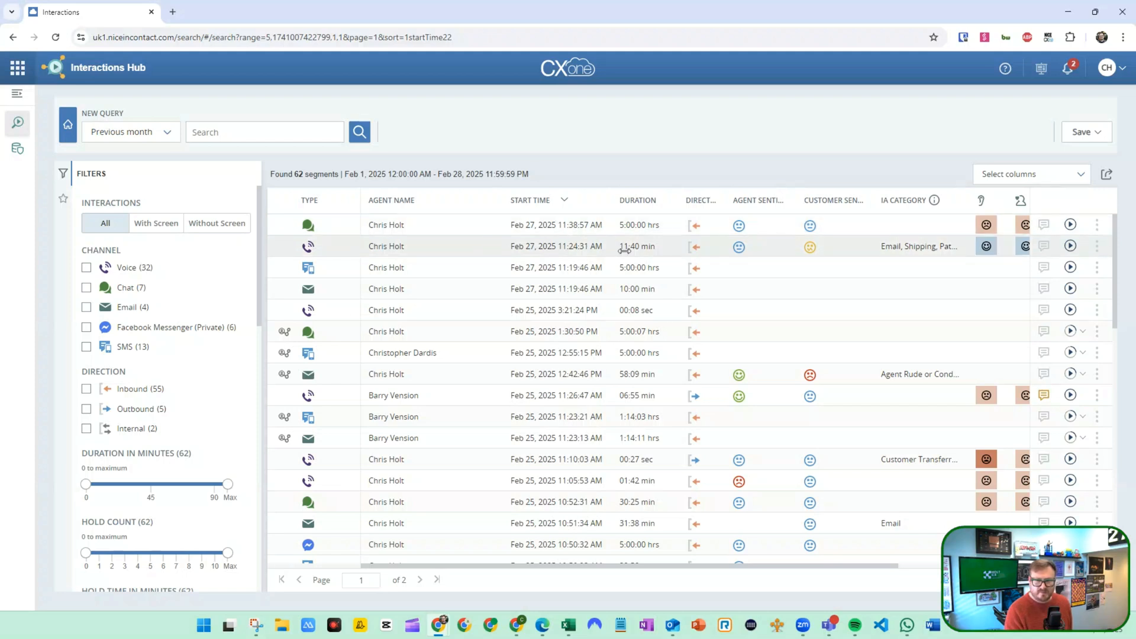
Create an evaluation of the 11:40-minute voice interaction from Feb 27 using CH Form 2, assigned to a different evaluator
left_click(1096, 248)
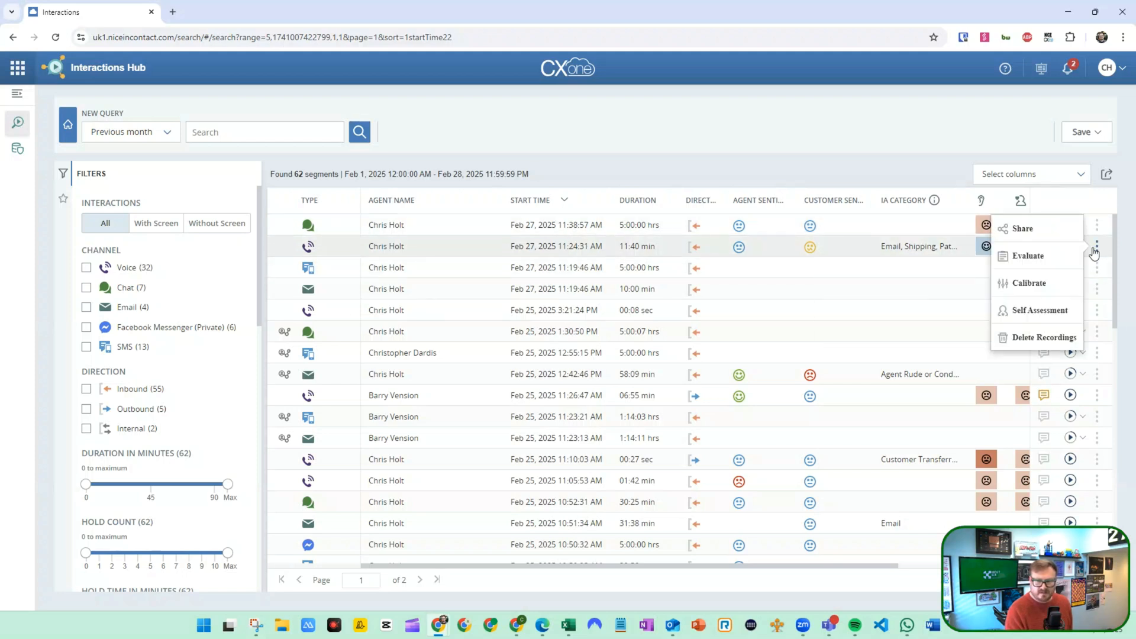
left_click(1029, 256)
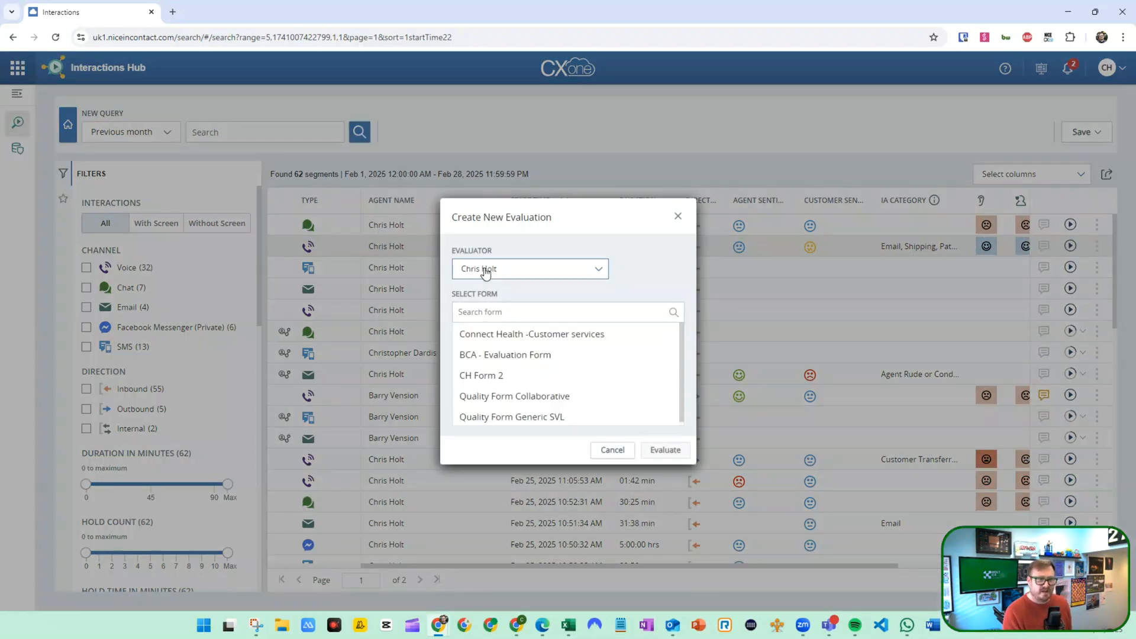
left_click(485, 271)
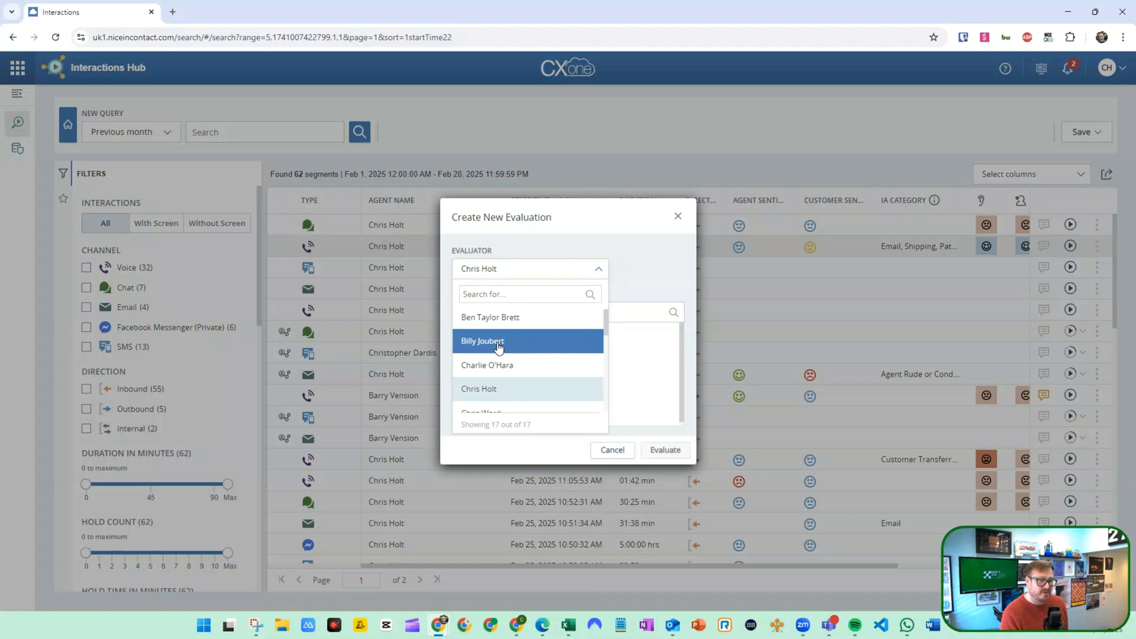
scroll(509, 344, "down", 3)
scroll(516, 335, "down", 3)
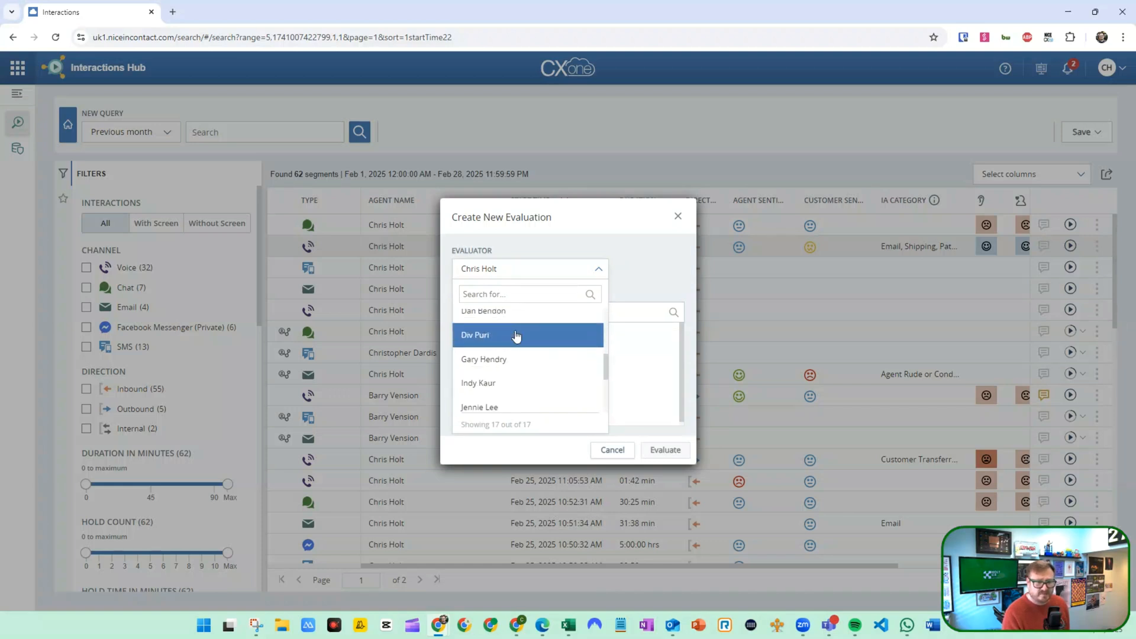
left_click(500, 384)
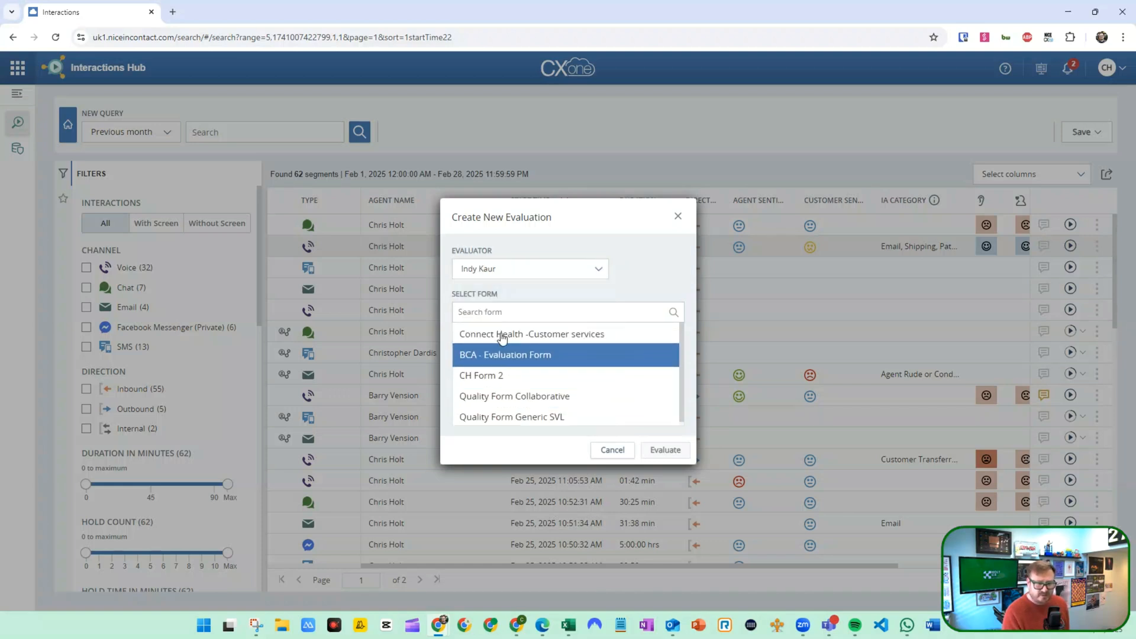
left_click(493, 378)
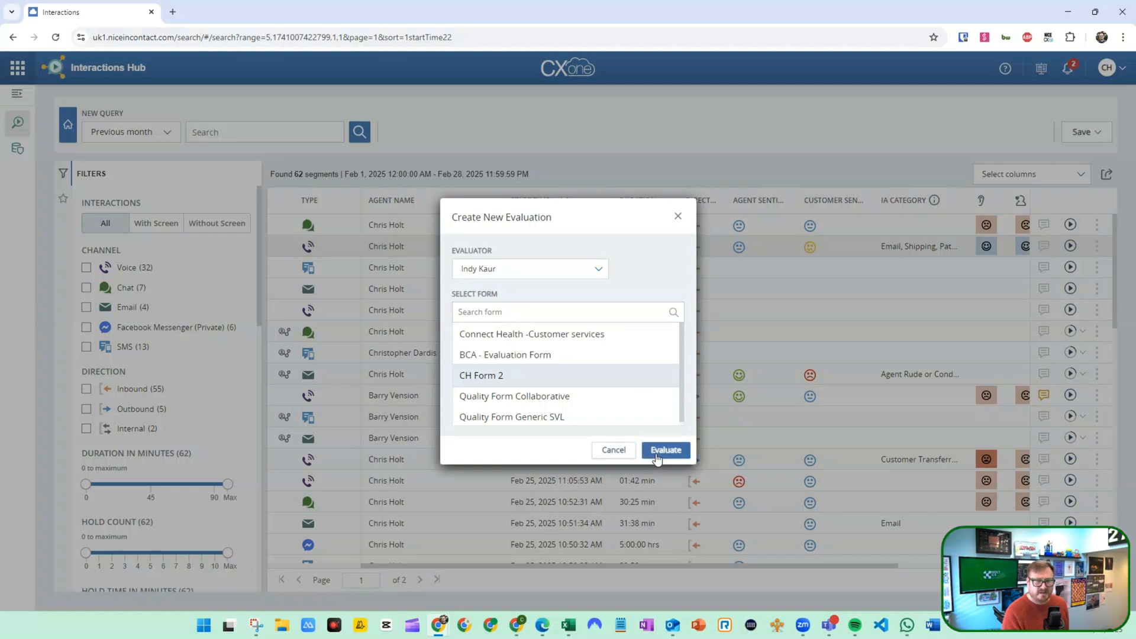
left_click(658, 453)
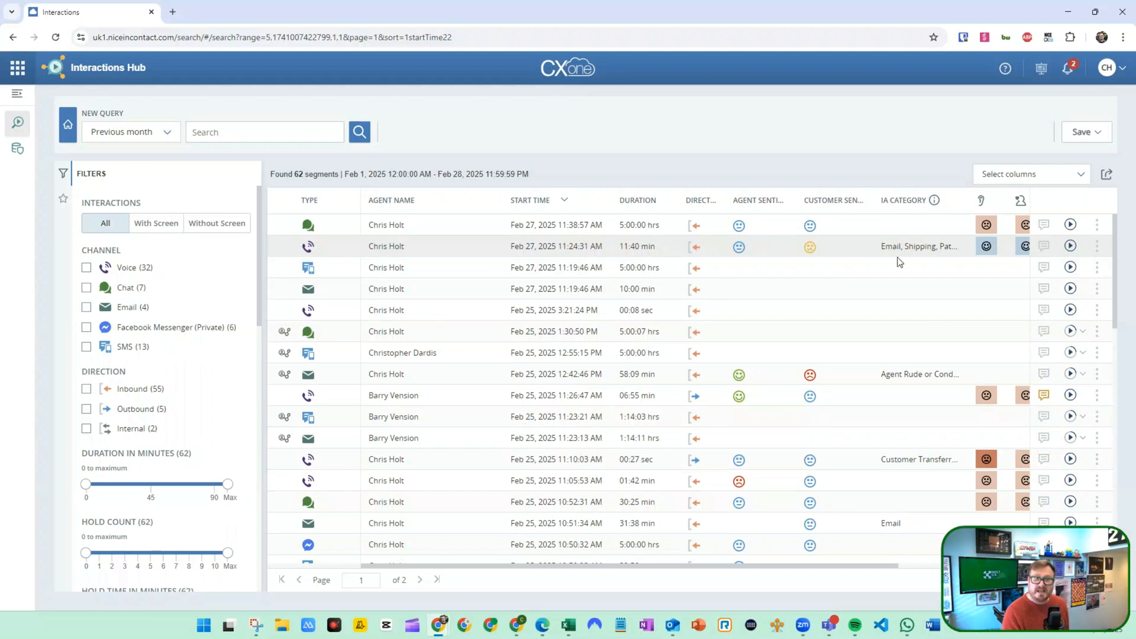
Create an evaluation of the Feb 27, 11:38:57 AM chat interaction using CH Form 2, keeping the default evaluator
left_click(1098, 228)
left_click(1059, 255)
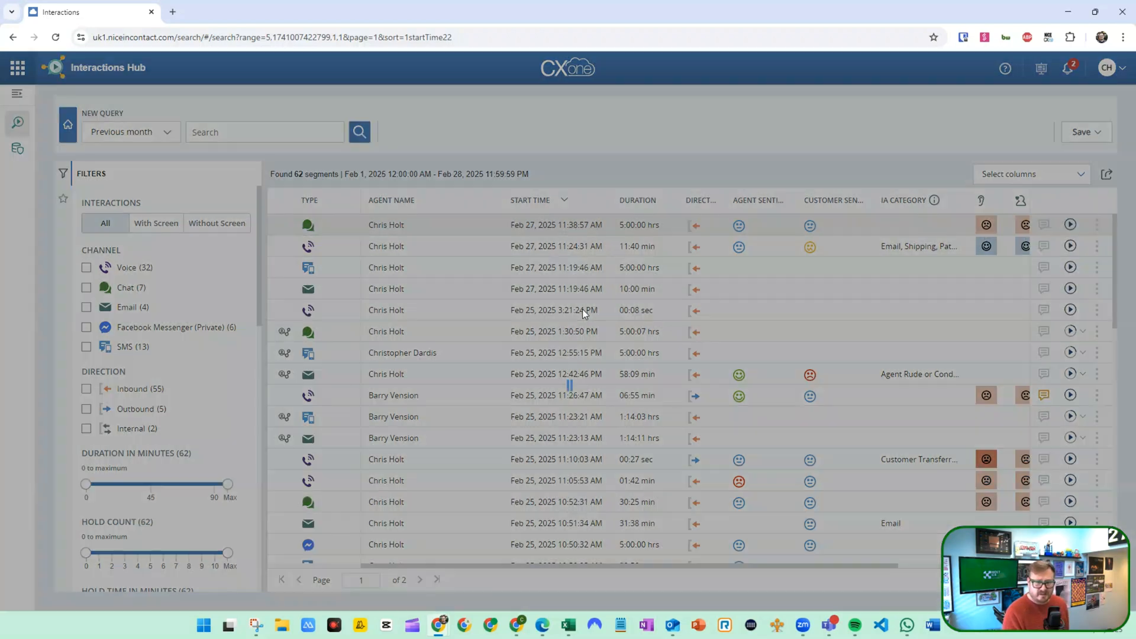
left_click(514, 378)
left_click(662, 451)
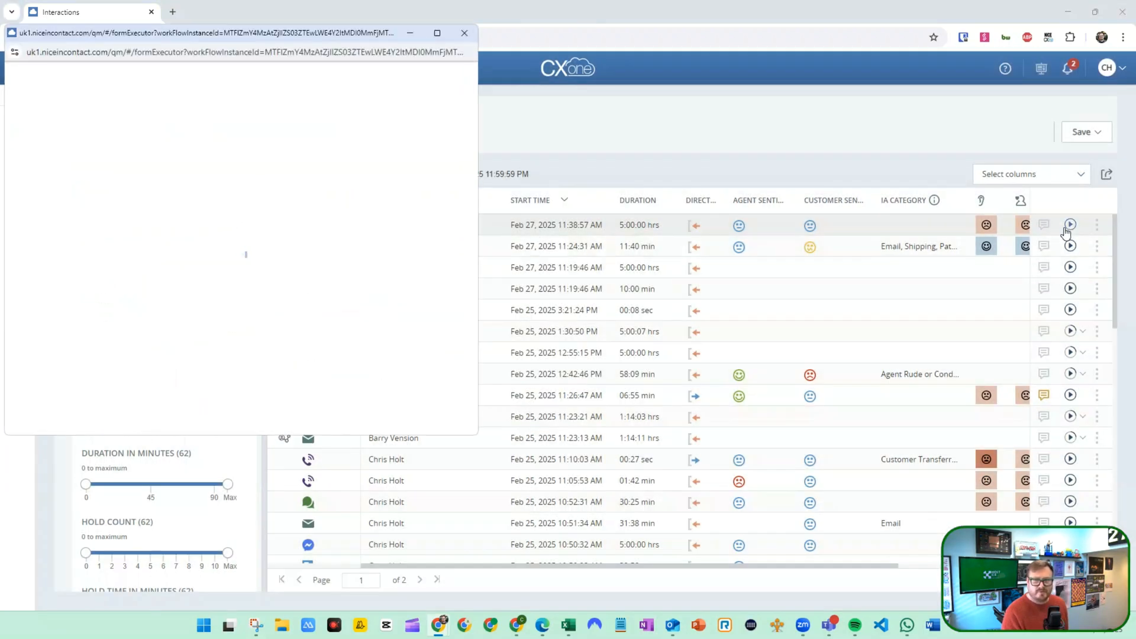
Open the same chat interaction in the player, and arrange and heighten the player and evaluation form windows side by side
left_click(1071, 226)
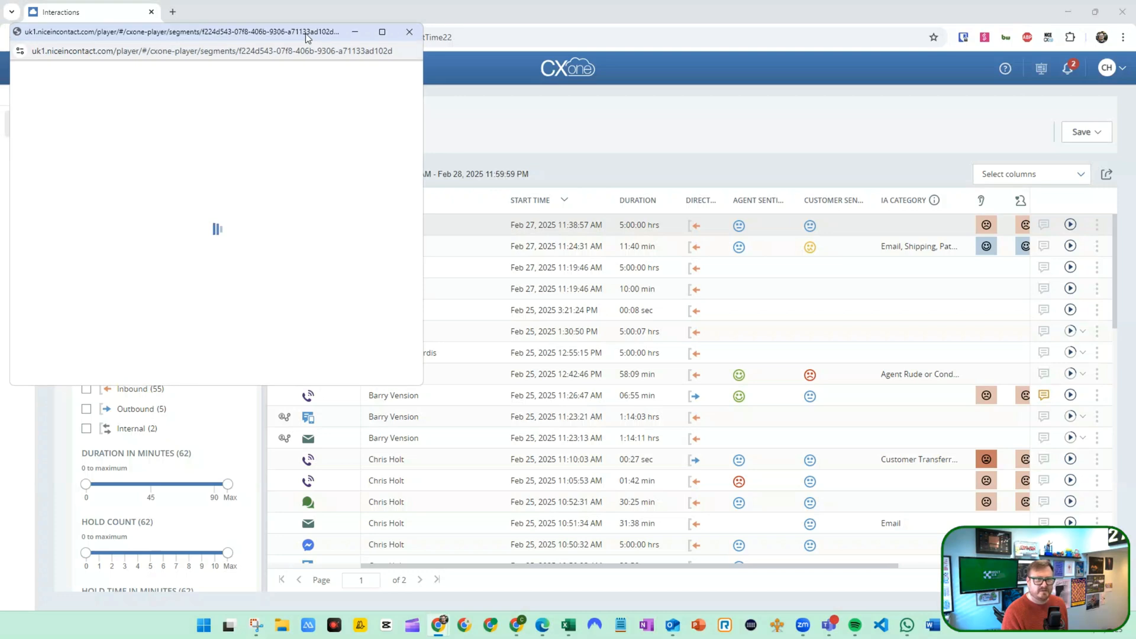
left_click_drag(307, 38, 857, 55)
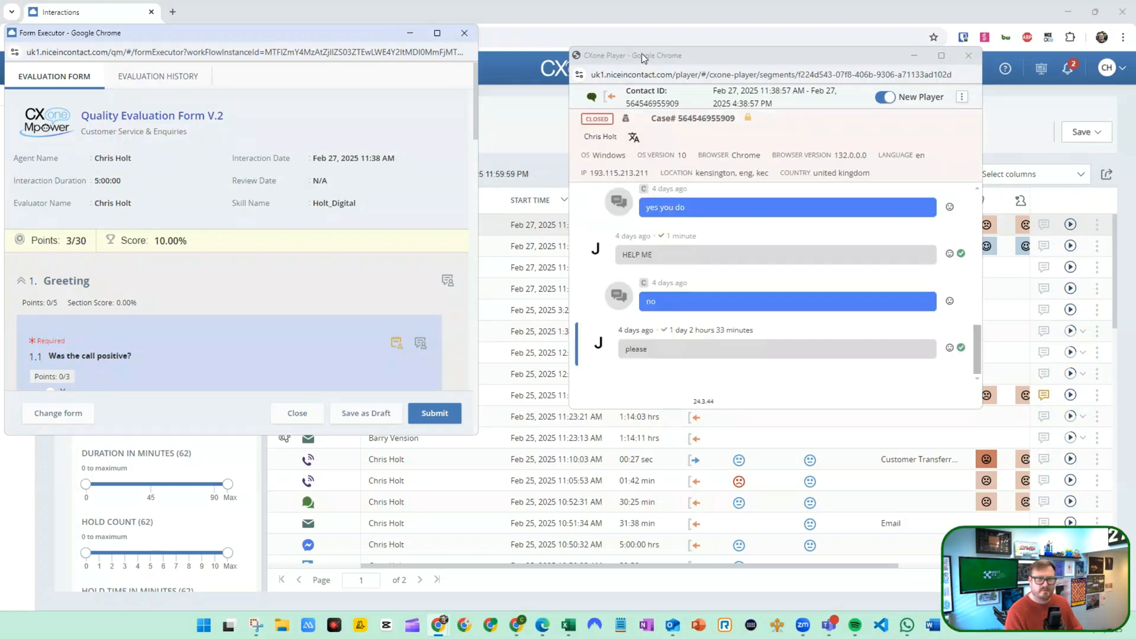
left_click(688, 57)
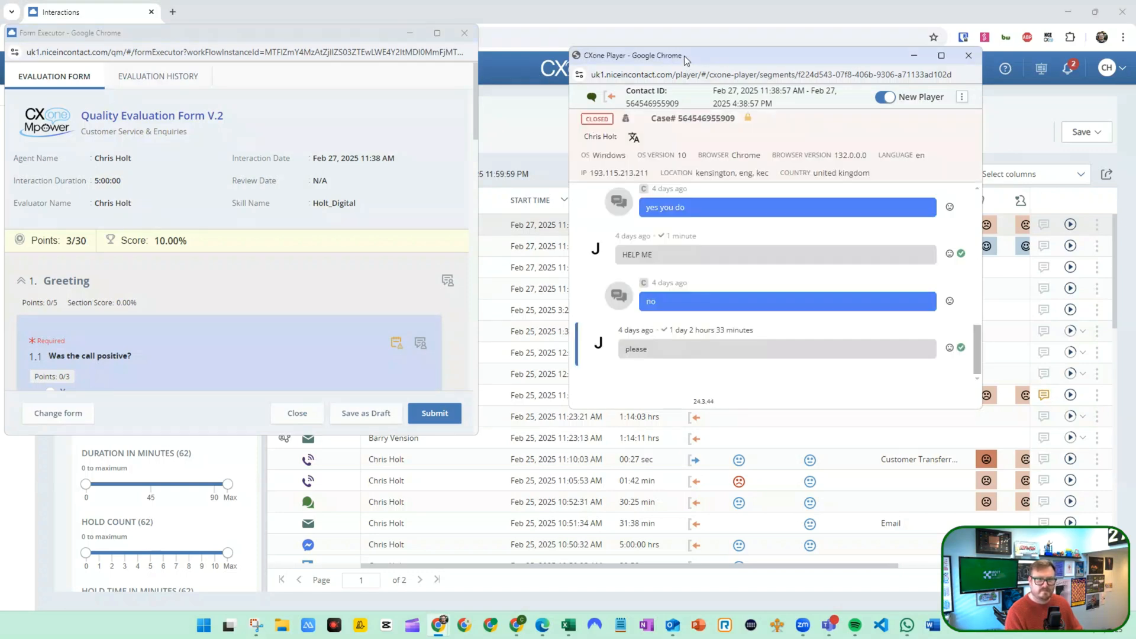
left_click_drag(684, 56, 598, 34)
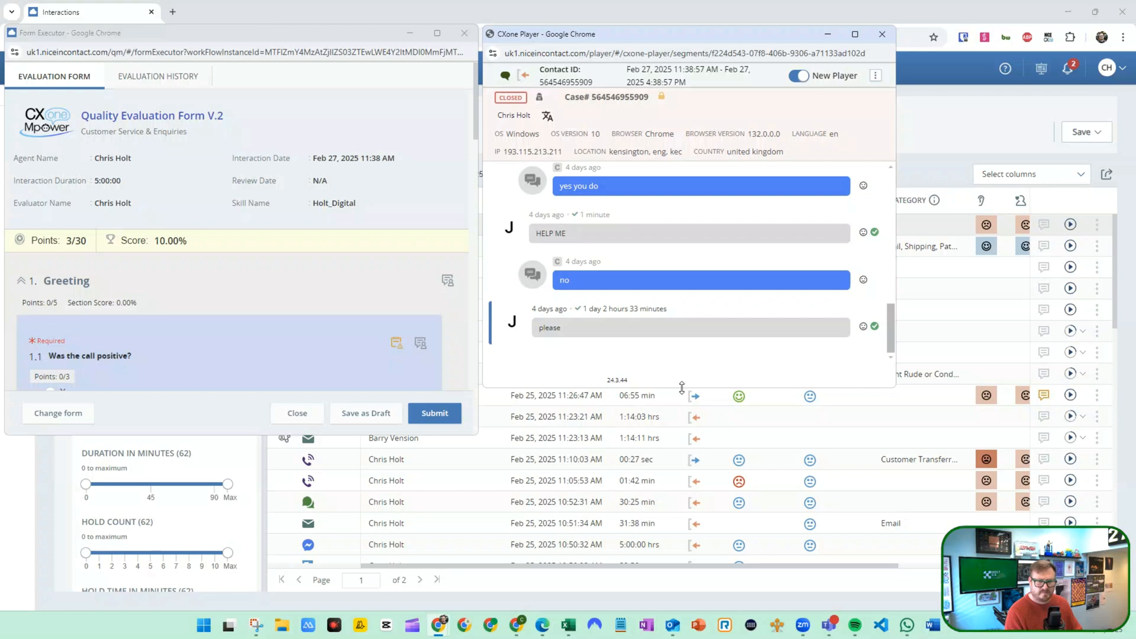
left_click_drag(682, 388, 682, 596)
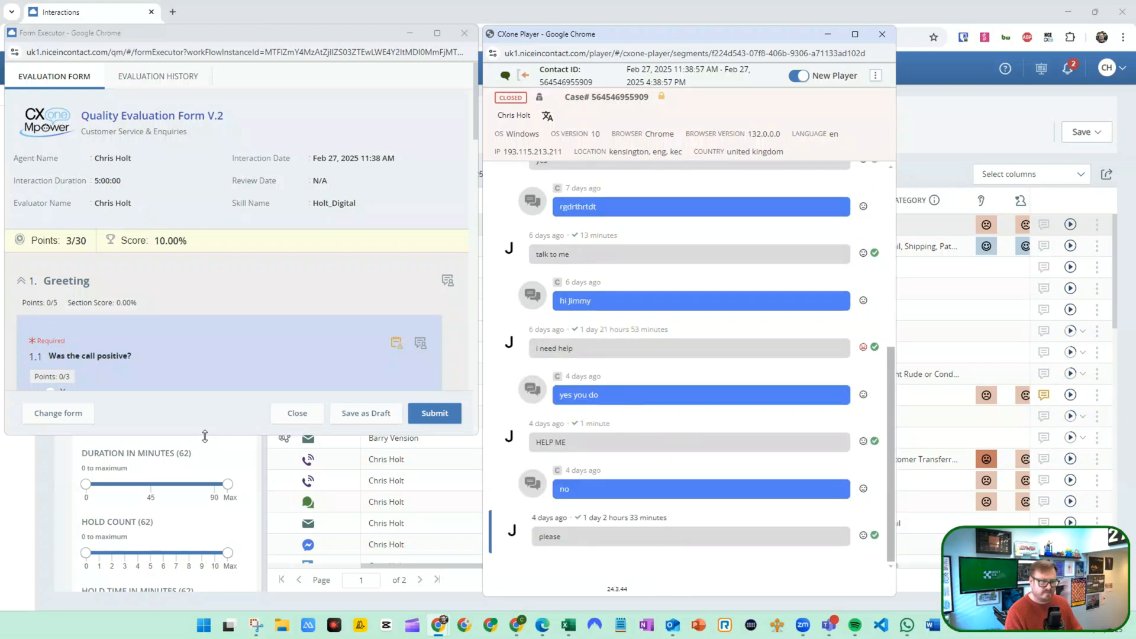
left_click_drag(205, 437, 205, 602)
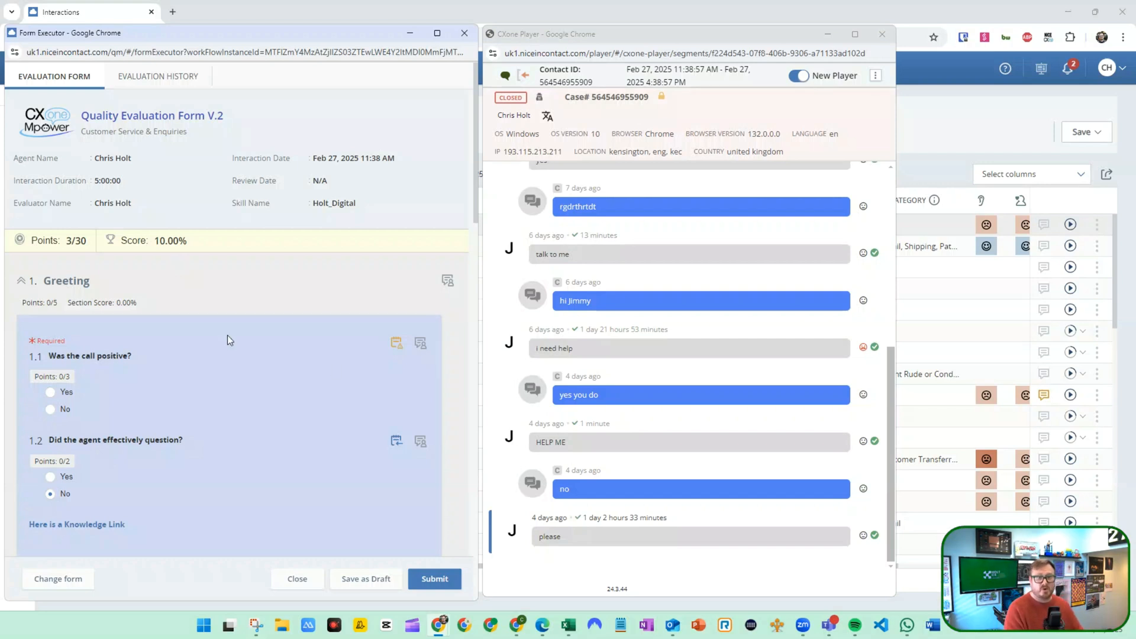
In the Greeting section, answer No to the call being positive and mark Complaint and Enquiry as the key reasons for the interaction
scroll(572, 349, "up", 1)
scroll(572, 349, "up", 2)
scroll(571, 350, "down", 3)
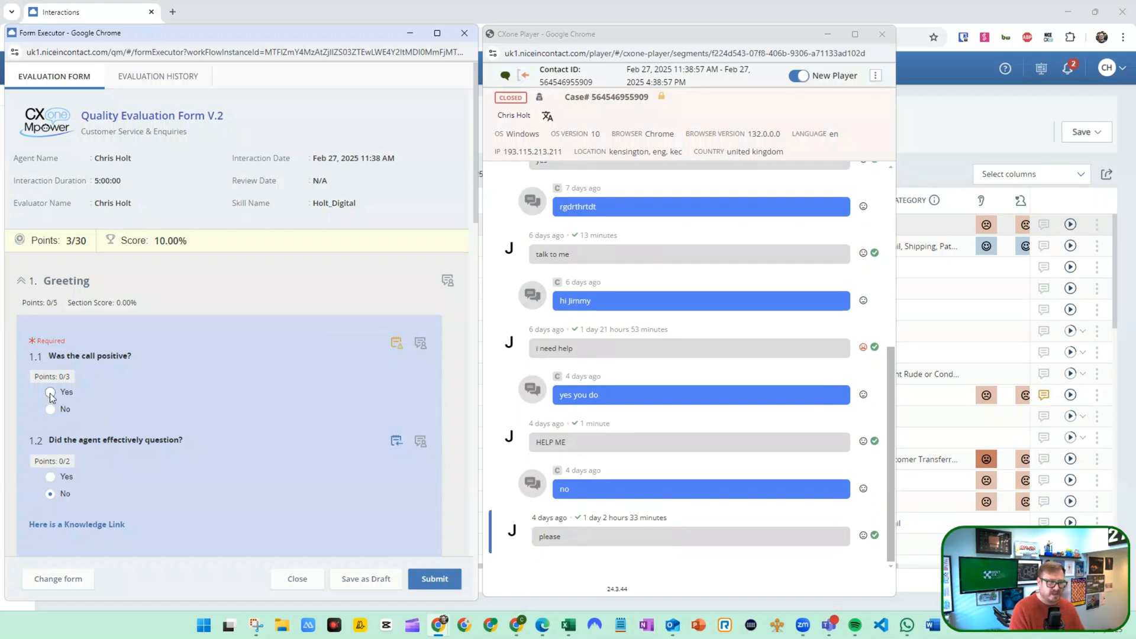
left_click(51, 411)
scroll(50, 414, "down", 4)
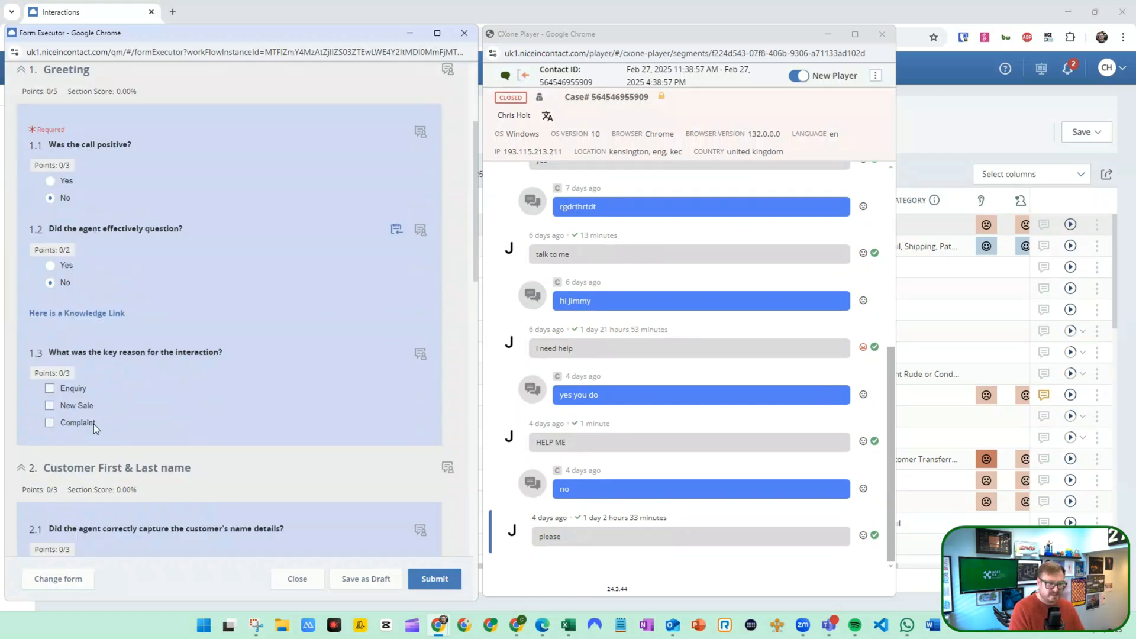
left_click(50, 398)
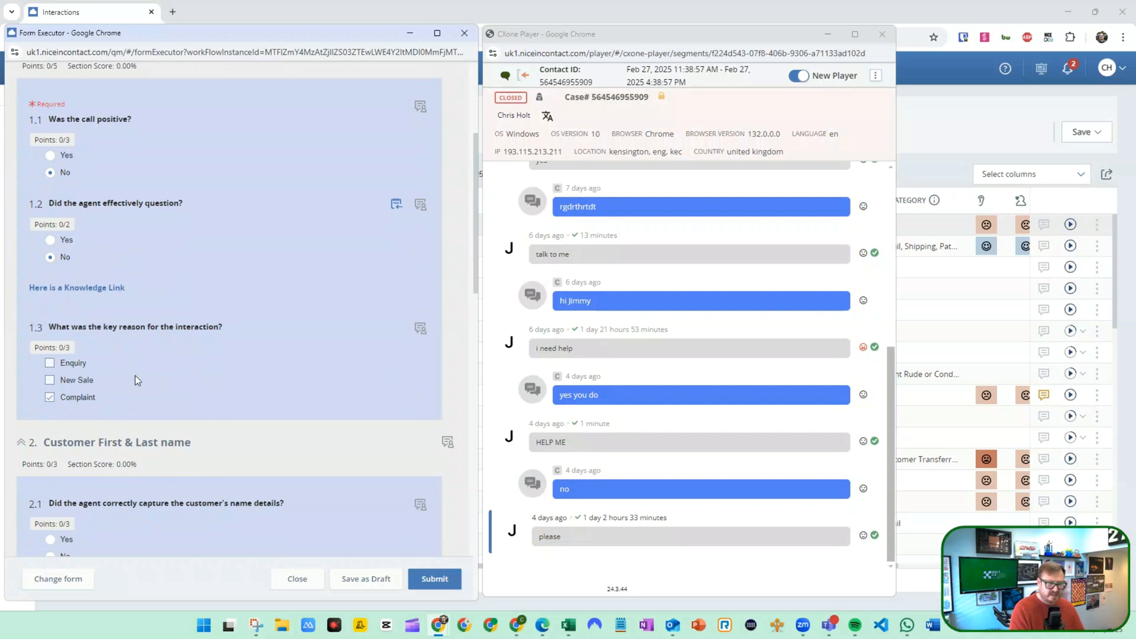
scroll(137, 379, "down", 3)
left_click(50, 185)
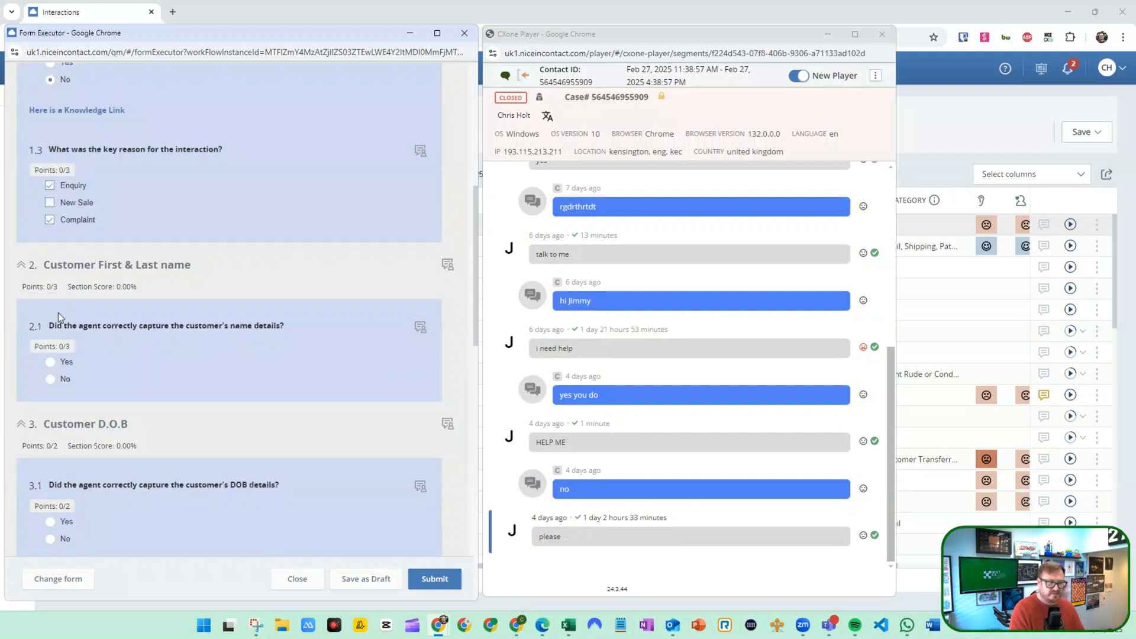
Answer No to the name, DOB and address capture questions, and Yes to the customer being advised that calls are recorded
left_click(50, 379)
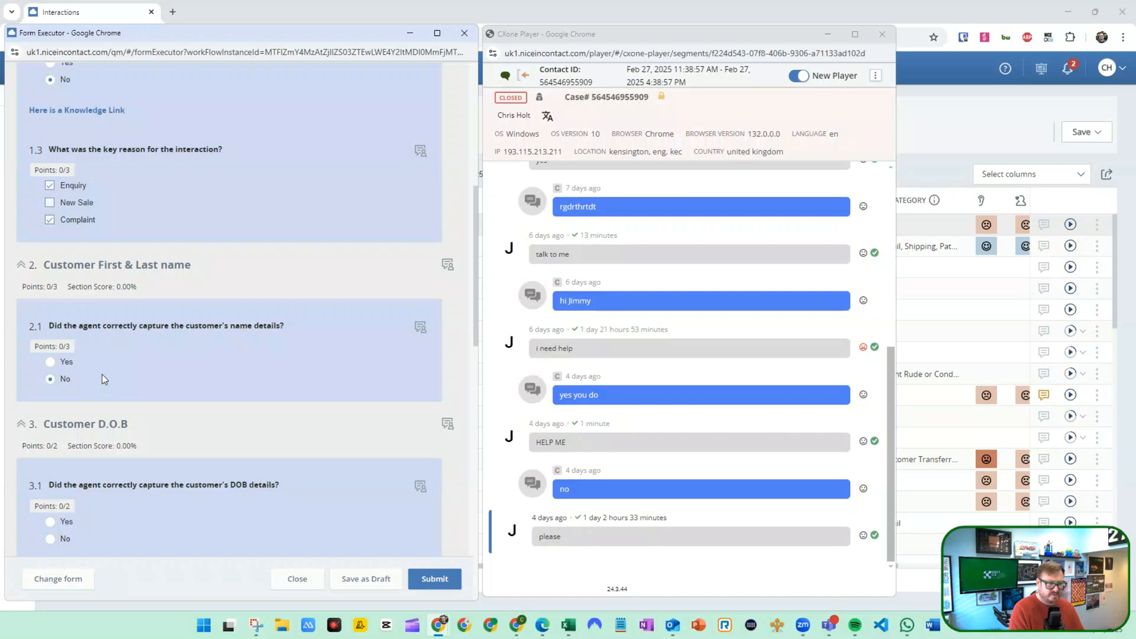
scroll(53, 376, "down", 3)
left_click(51, 362)
scroll(51, 361, "down", 4)
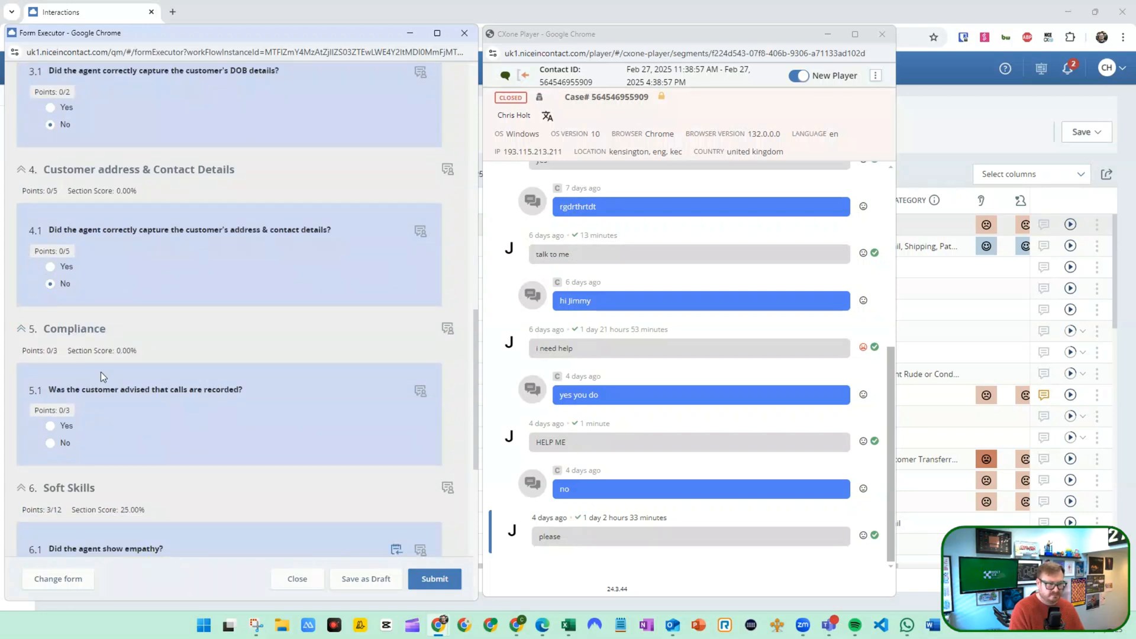
scroll(71, 355, "down", 2)
left_click(53, 309)
scroll(71, 319, "down", 3)
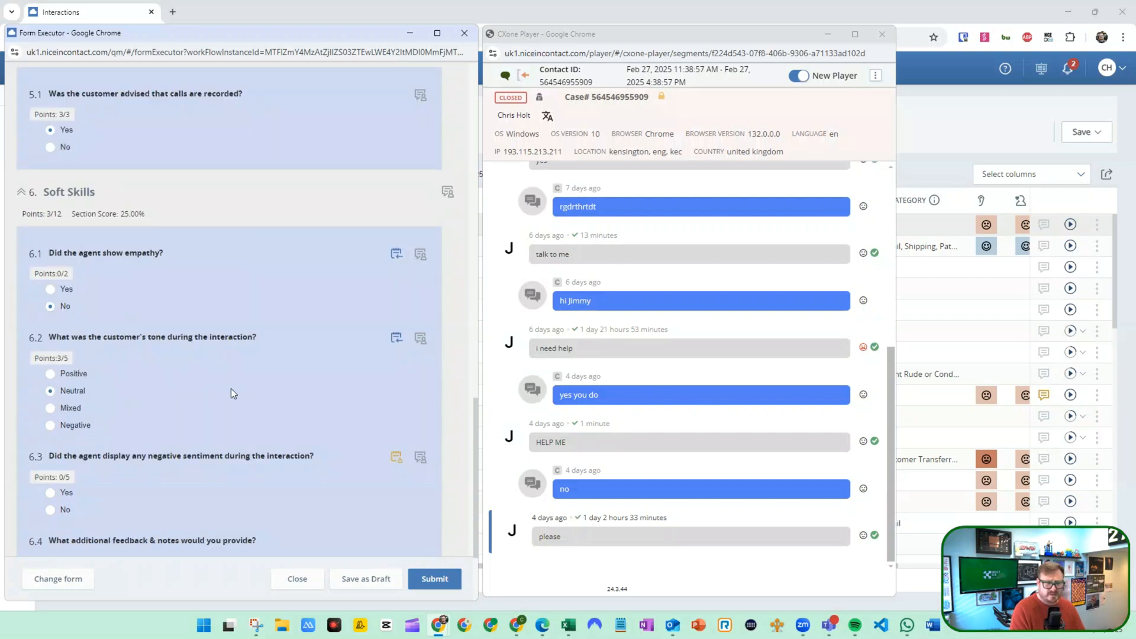
Set customer tone to Negative and agent negative sentiment to Yes, add the feedback "Help customers", submit the evaluation and close the player
scroll(111, 412, "down", 2)
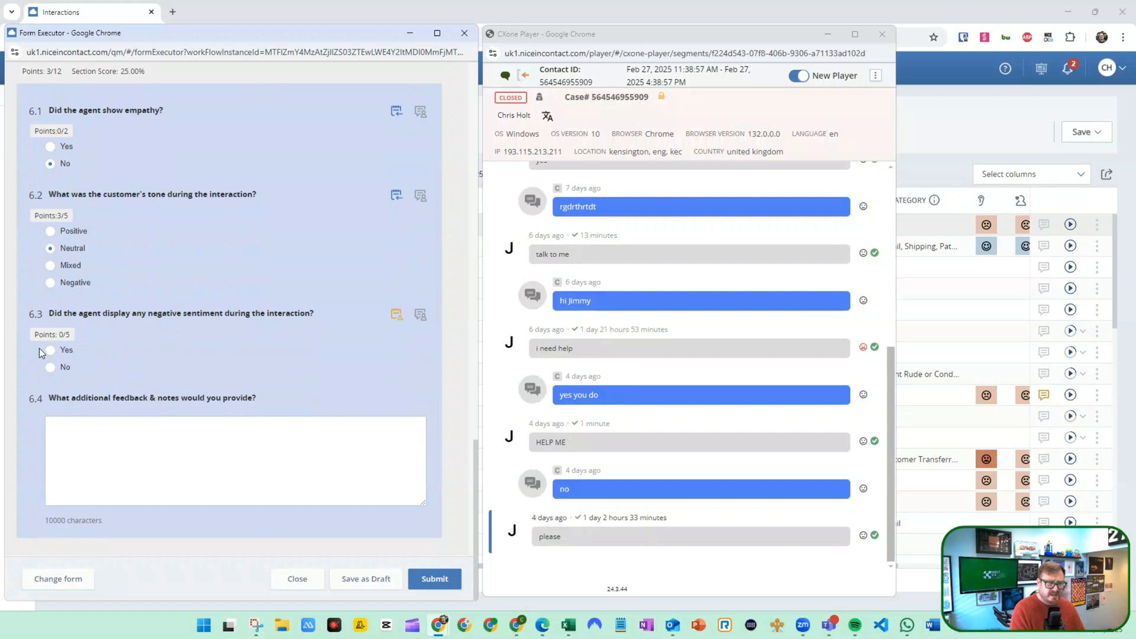
left_click(51, 283)
left_click(51, 350)
left_click(152, 454)
type("Help customers")
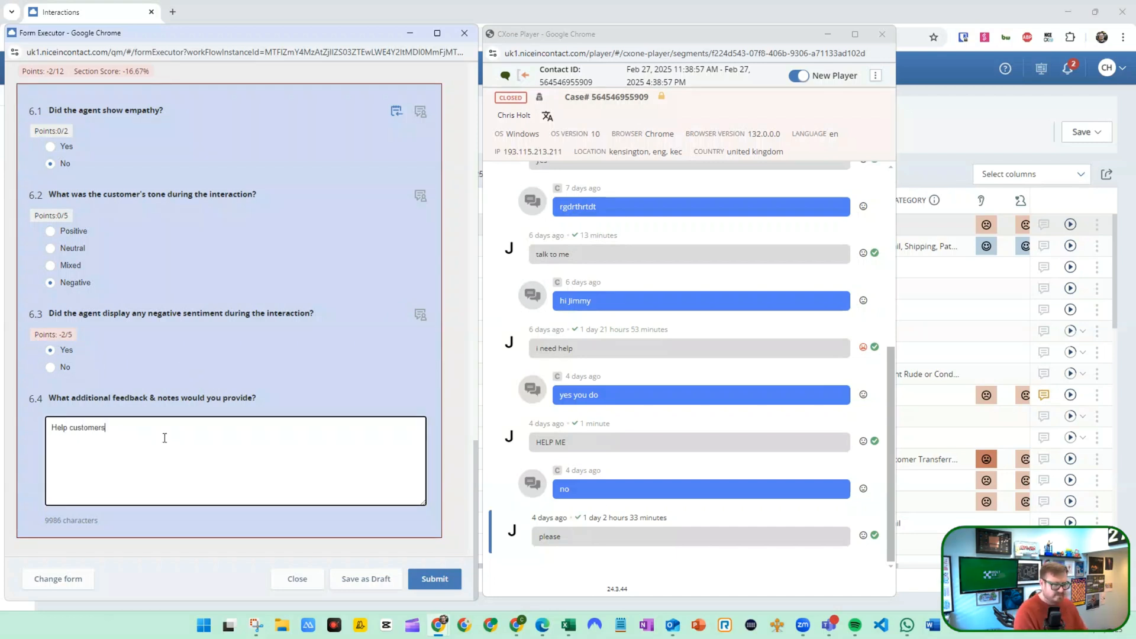
left_click(448, 592)
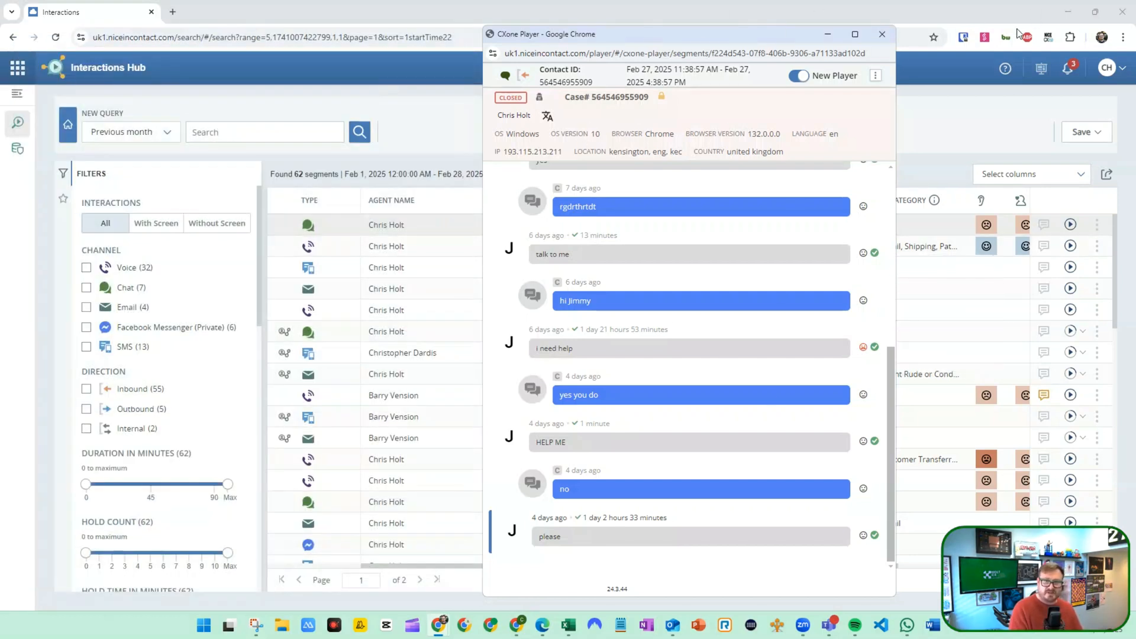
left_click(881, 35)
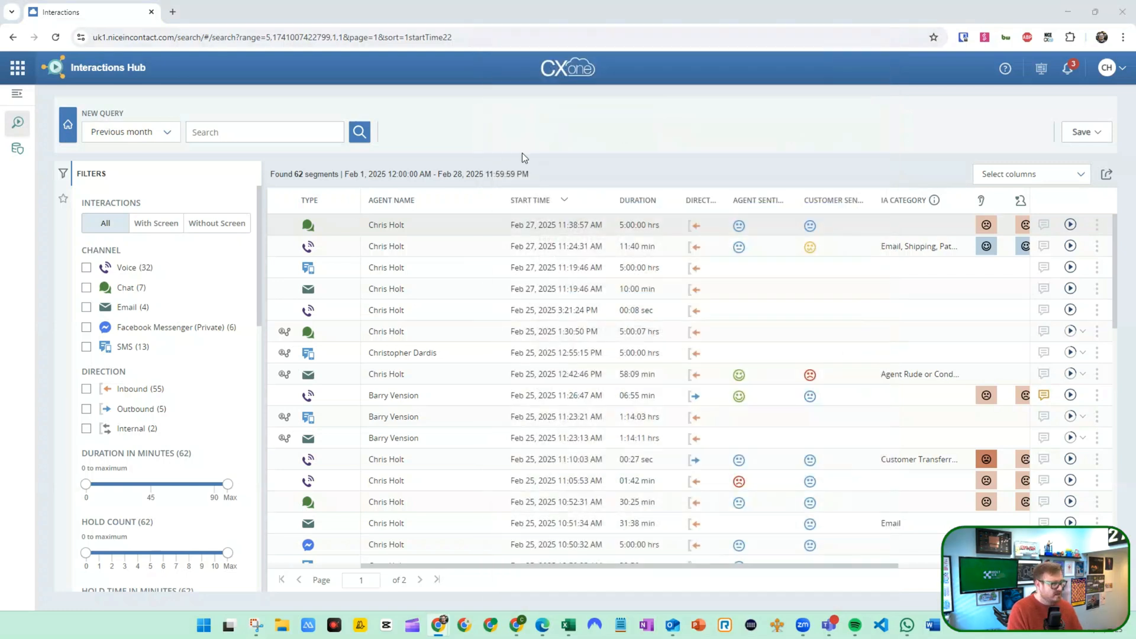
Switch to Supervisor live monitoring and start voice monitoring of the second listed contact, allowing microphone use while visiting the site
key("alt+Tab")
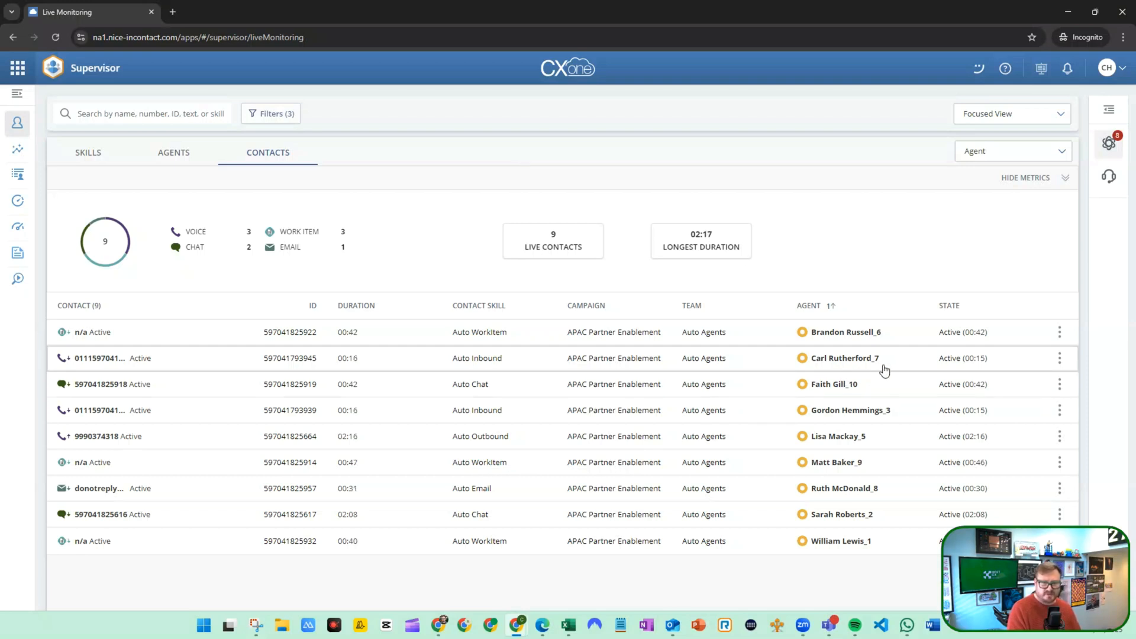
left_click(1041, 368)
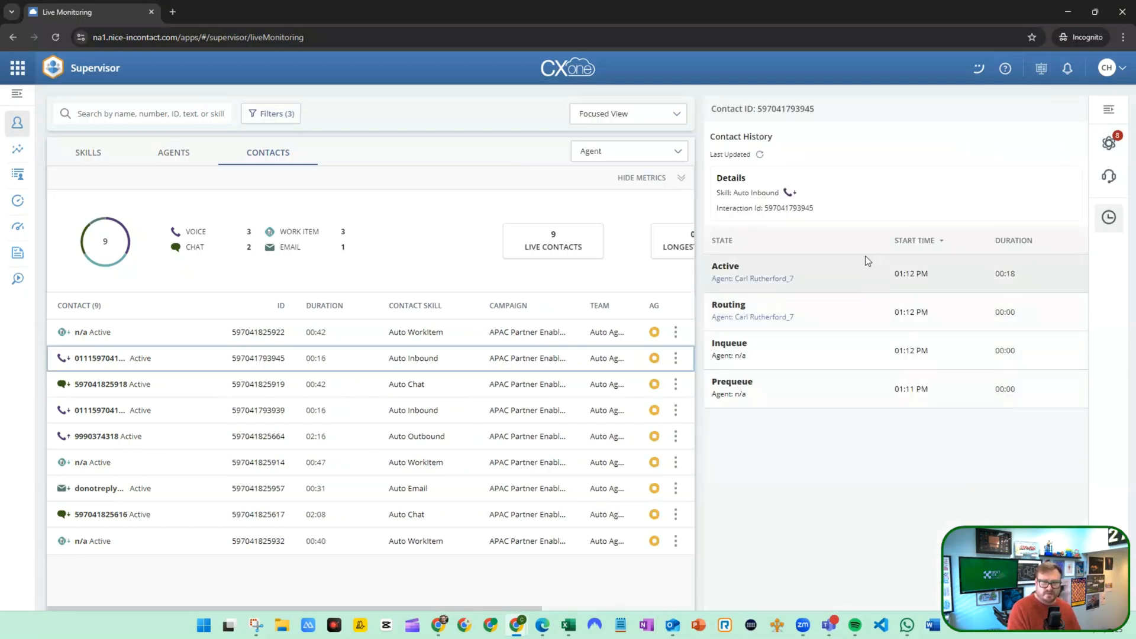
left_click(676, 359)
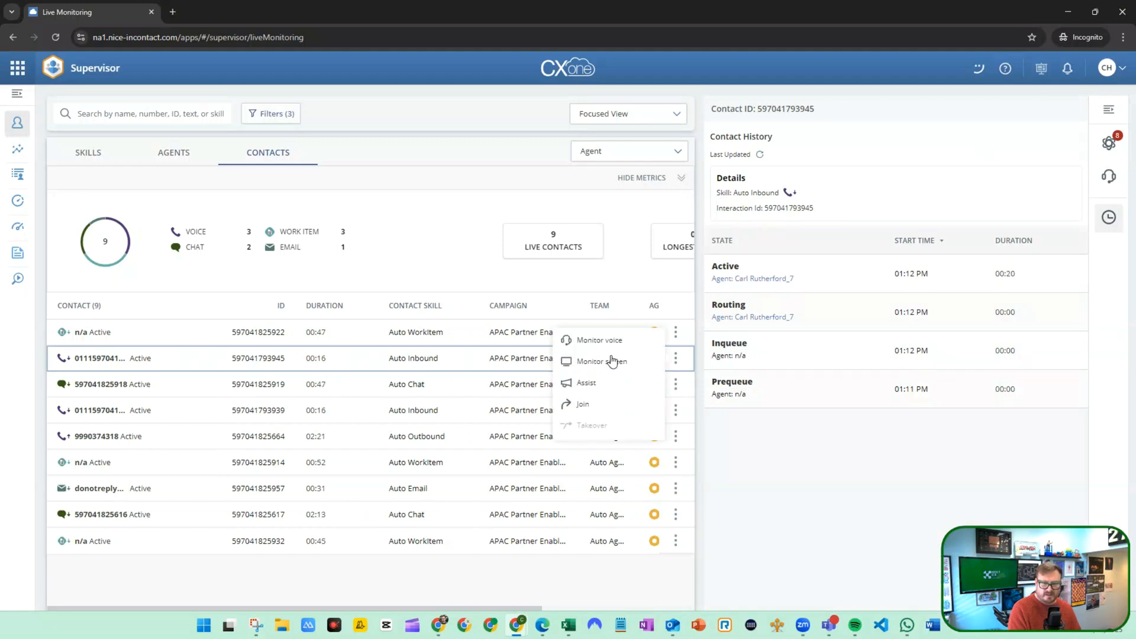
left_click(612, 340)
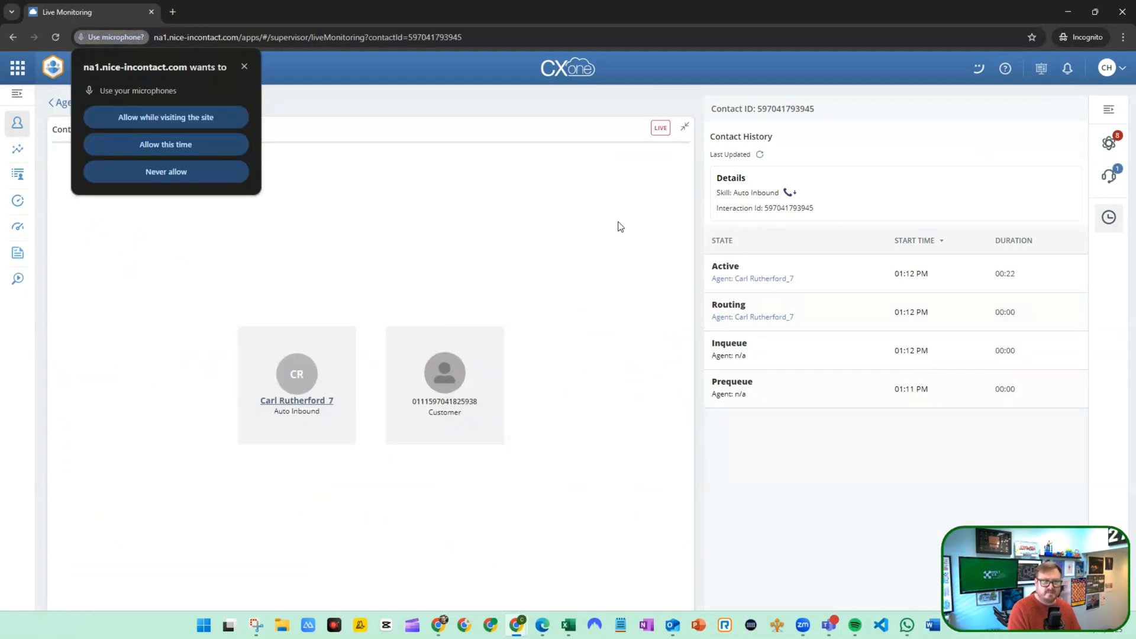
left_click(166, 117)
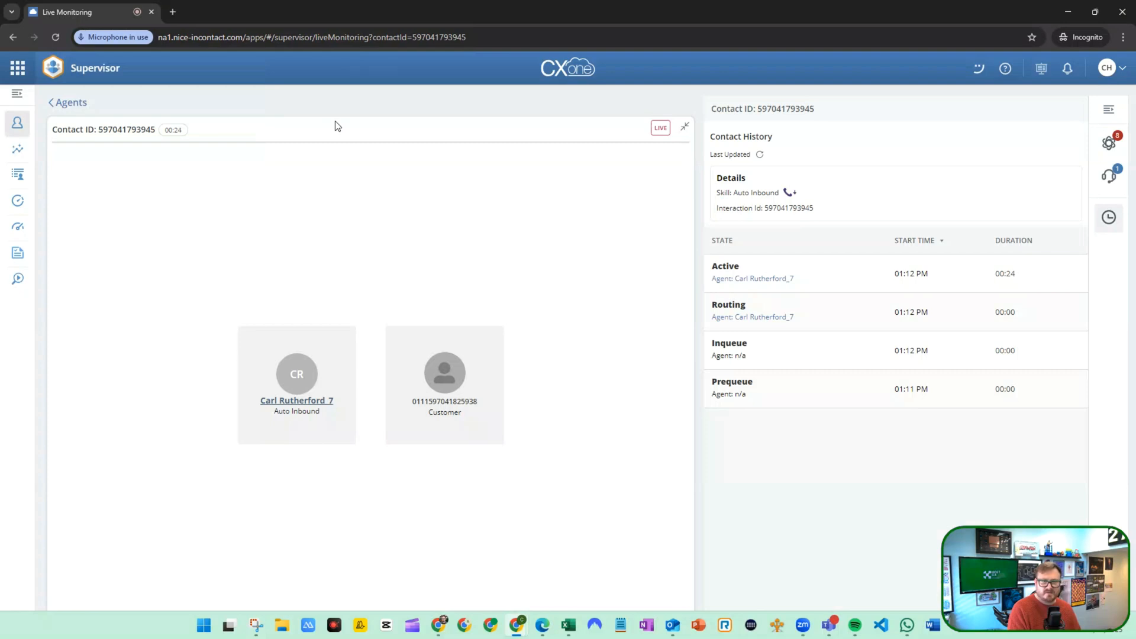
Start a new evaluation of the monitored live call using the SVL Quality Generic form
left_click(1109, 175)
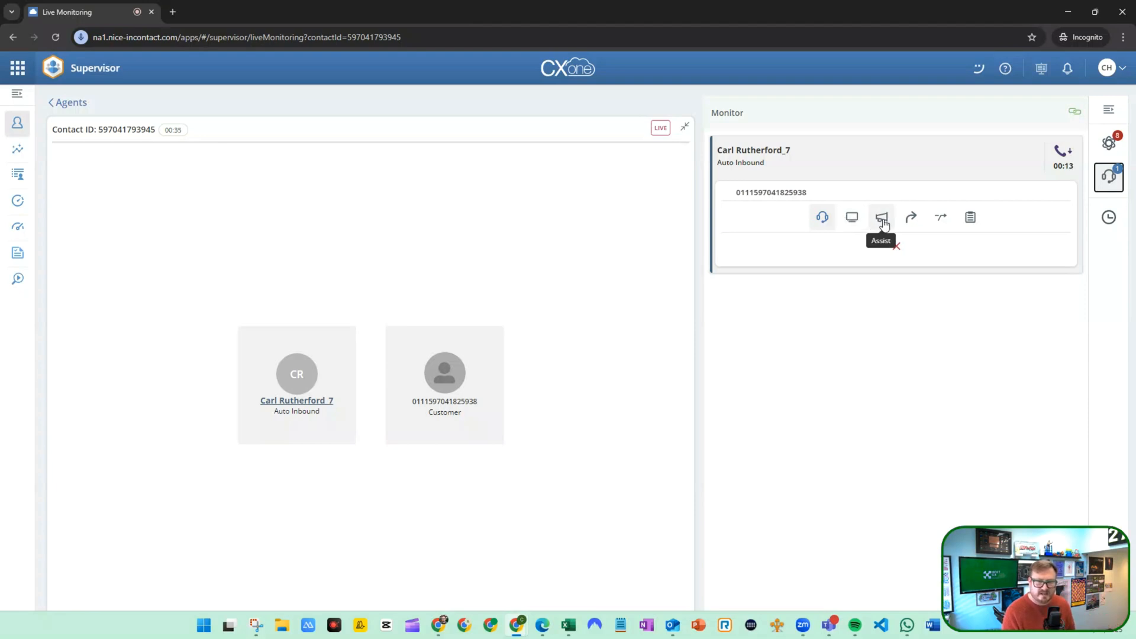
left_click(971, 219)
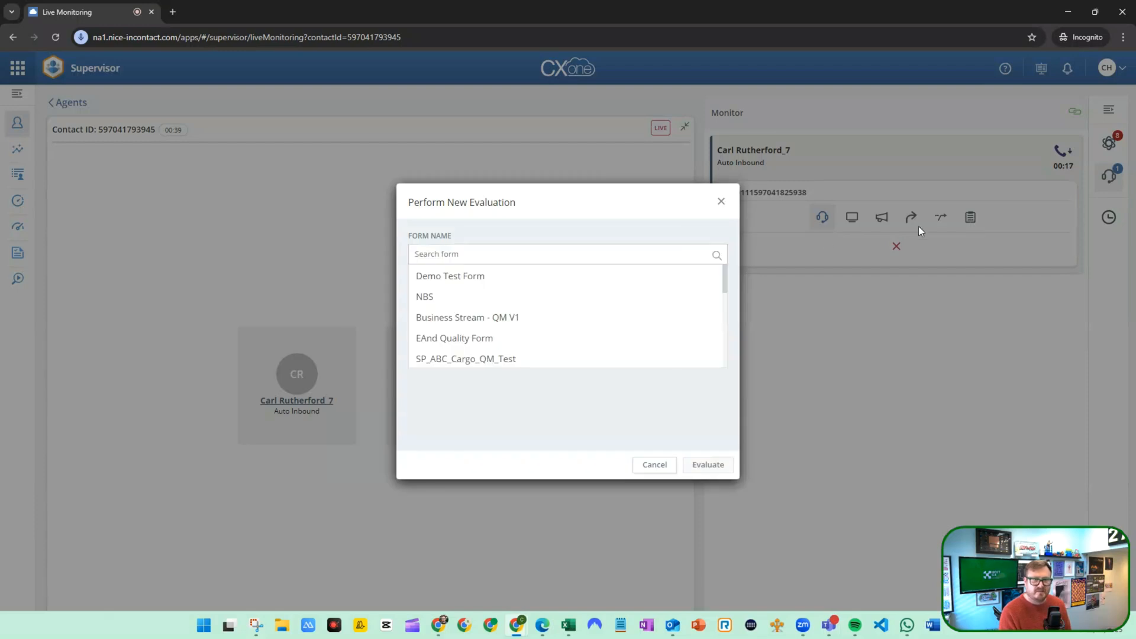
scroll(440, 291, "down", 10)
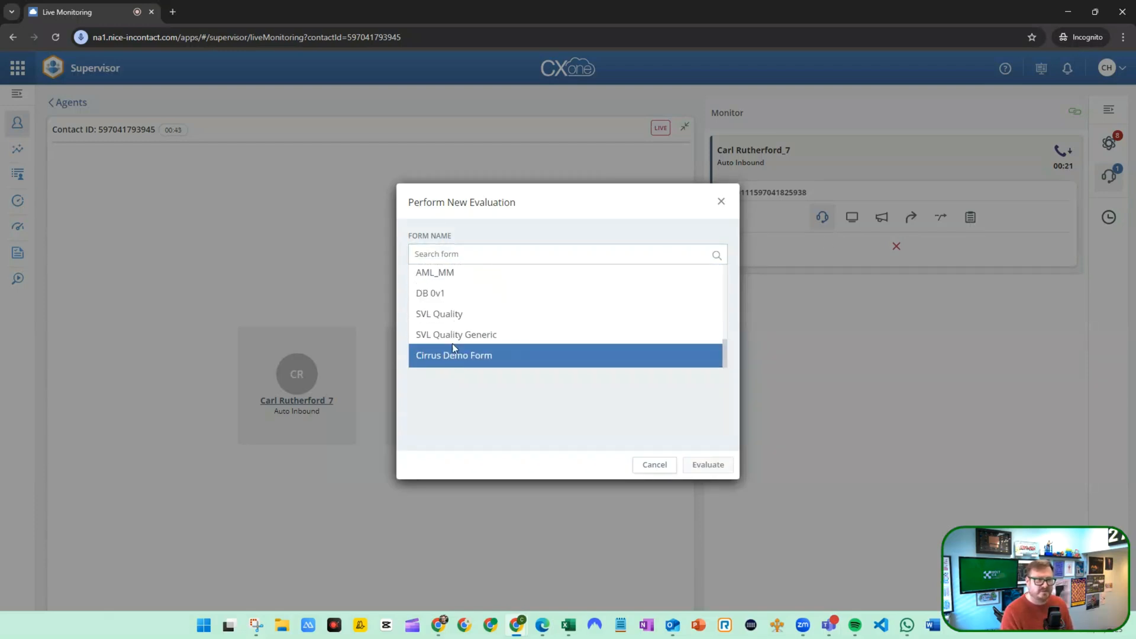
left_click(463, 335)
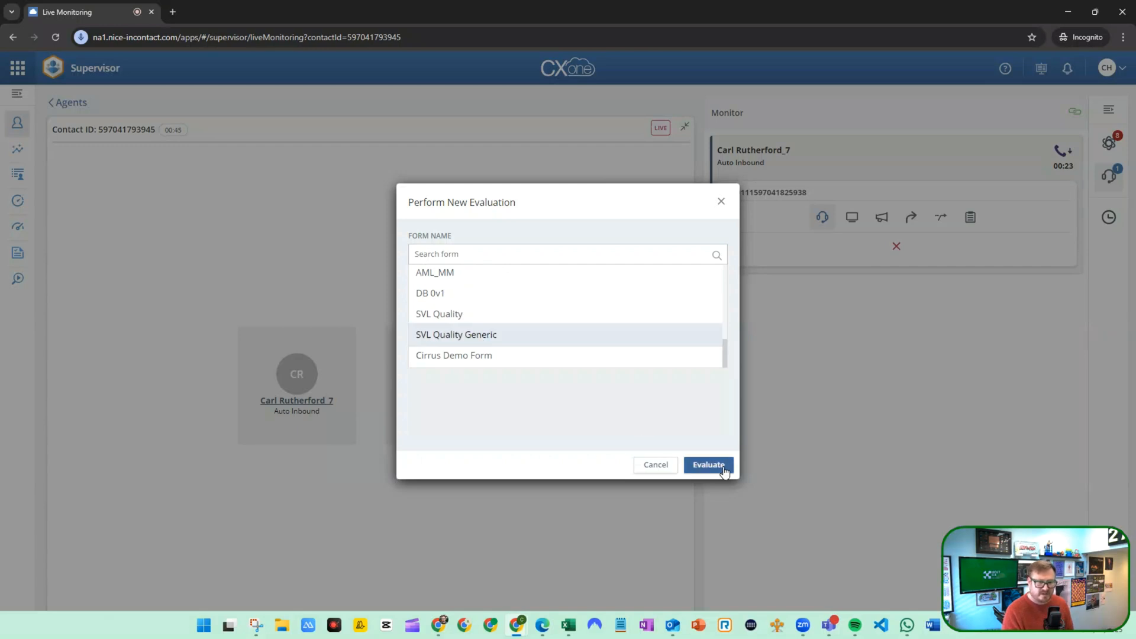
left_click(709, 465)
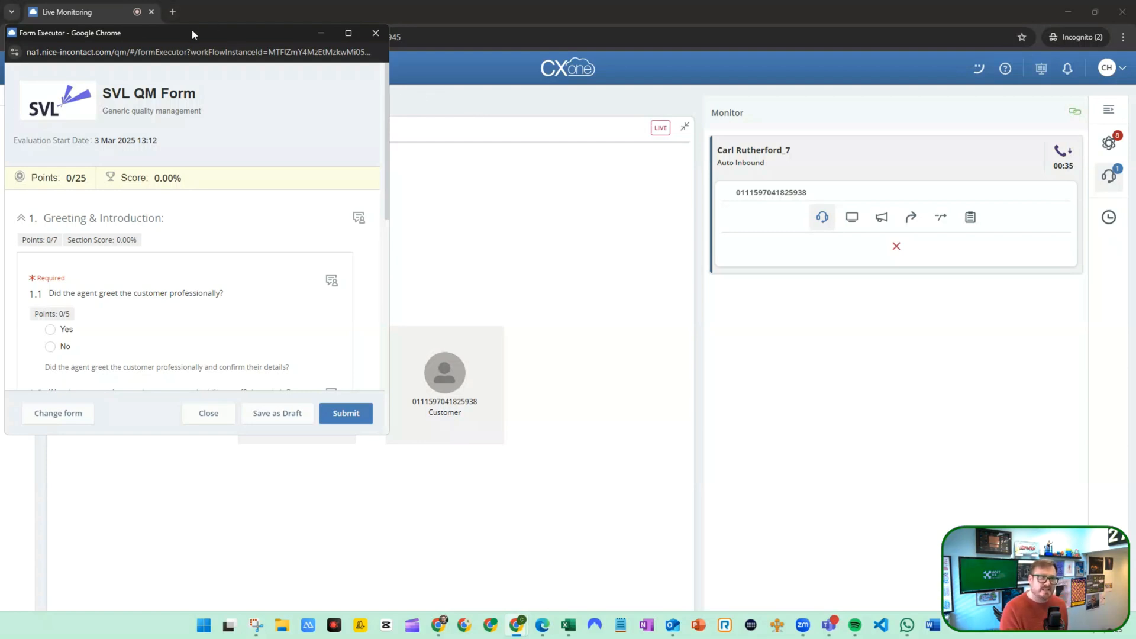
Move the evaluation form window inward and answer Yes to the professional greeting and sustainability commitment questions in Greeting & Introduction
left_click_drag(192, 30, 271, 33)
scroll(247, 267, "down", 2)
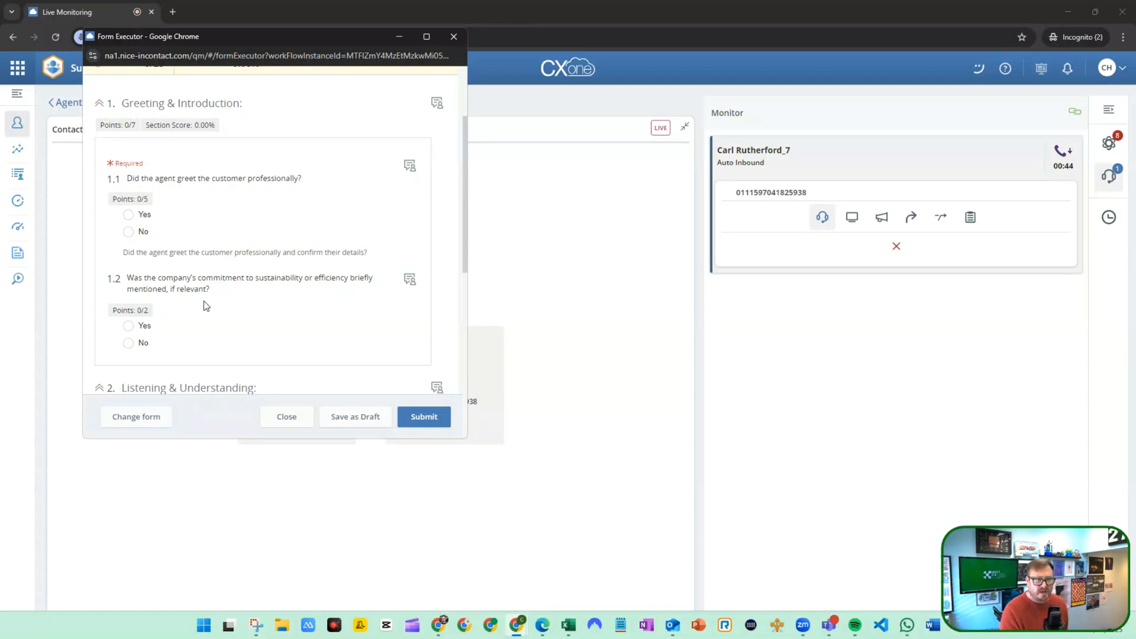
left_click(128, 214)
left_click(127, 326)
Answer Yes to both Listening & Understanding questions and the Problem-Solving question, and submit the evaluation
scroll(128, 326, "down", 3)
left_click(128, 307)
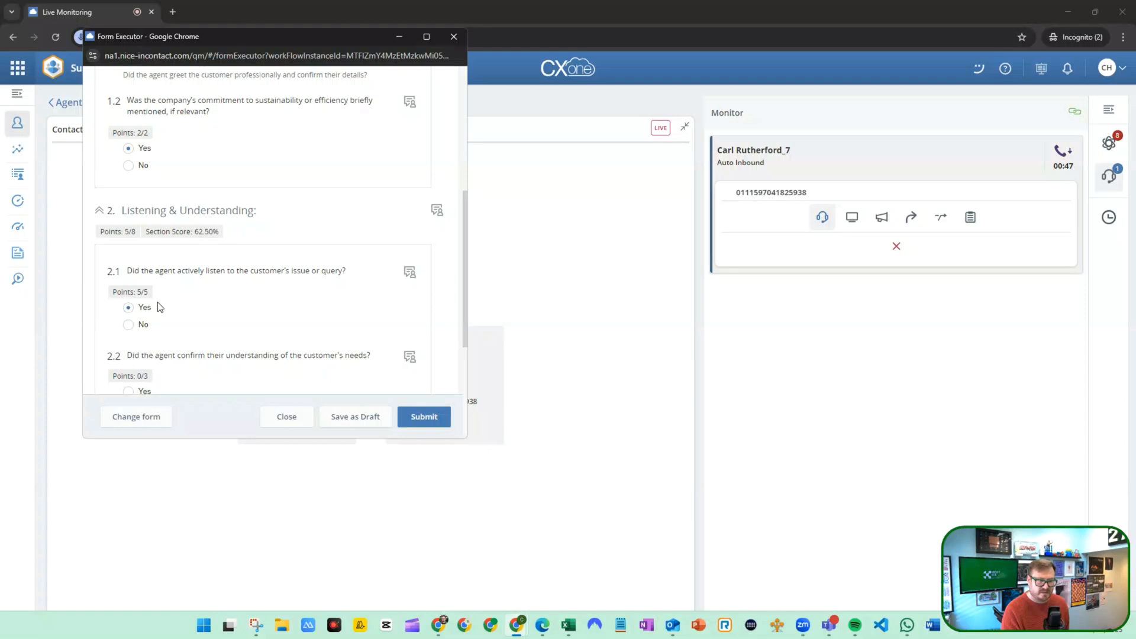
scroll(158, 308, "down", 4)
left_click(128, 175)
left_click(129, 336)
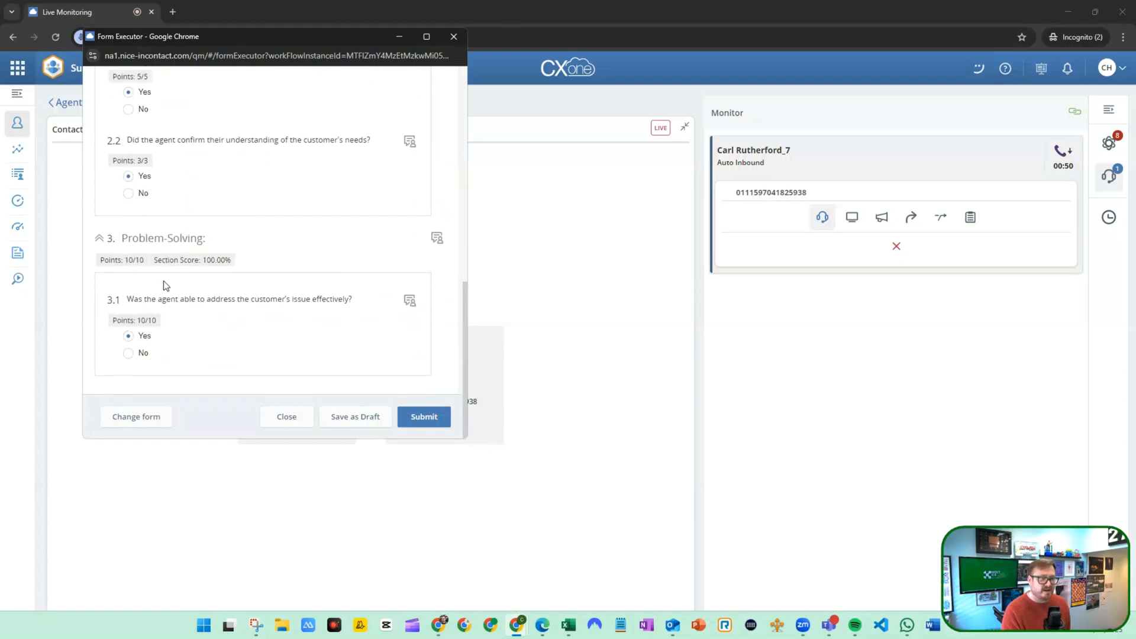
left_click(433, 418)
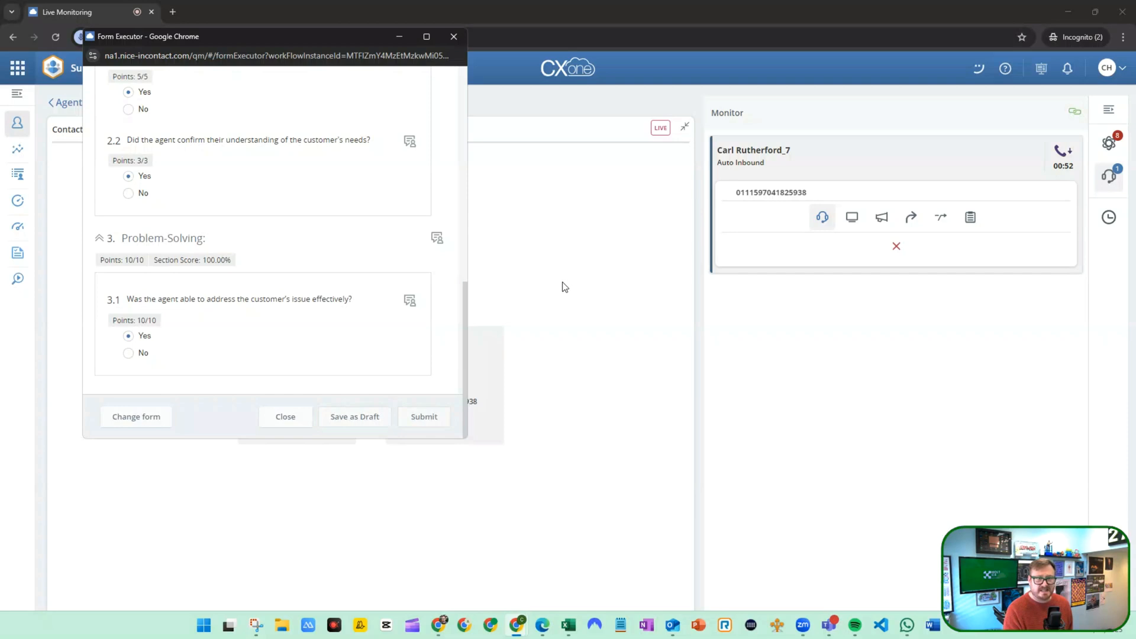
View the Interactions Hub window, return to Supervisor live monitoring and expand its navigation to show the available pages
left_click(1058, 23)
left_click(1061, 16)
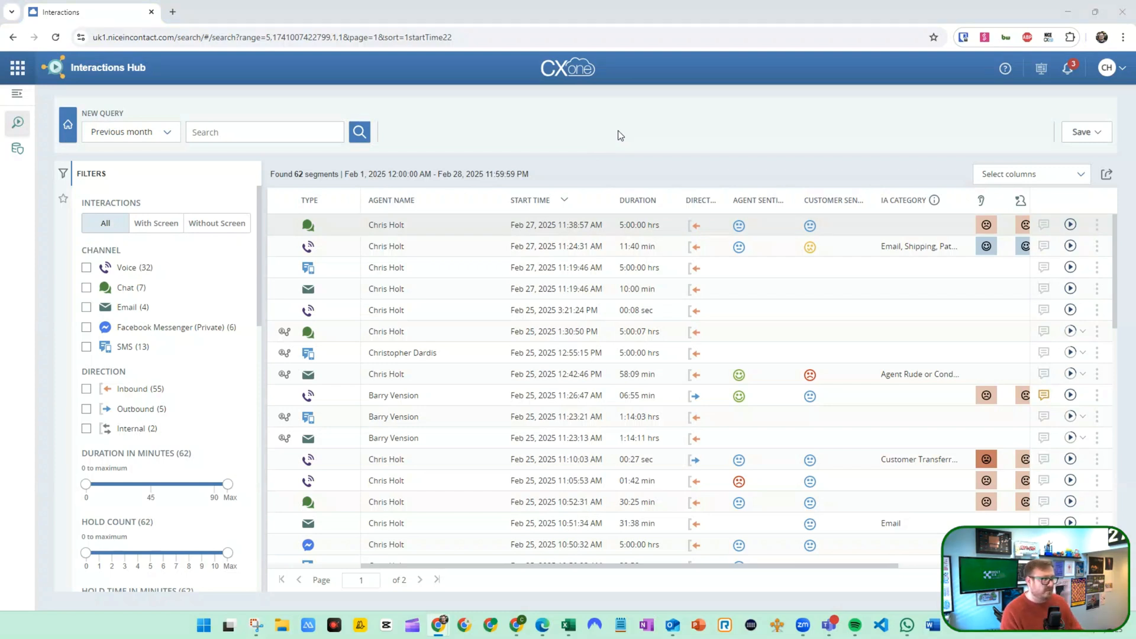
key("alt+Tab")
left_click(25, 99)
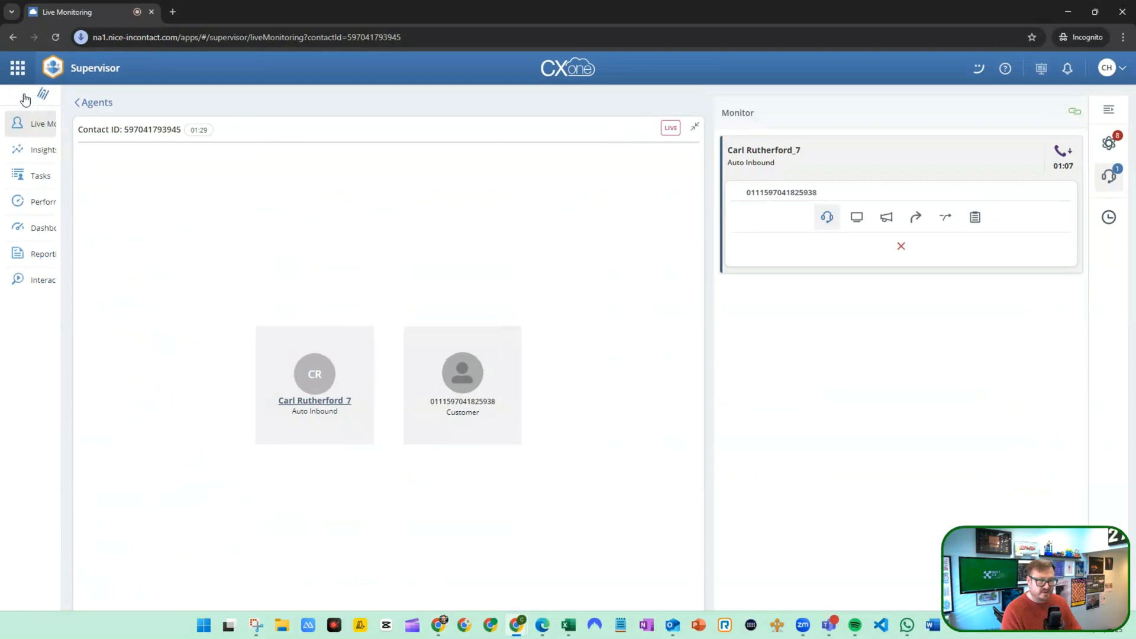
left_click(46, 179)
left_click(616, 108)
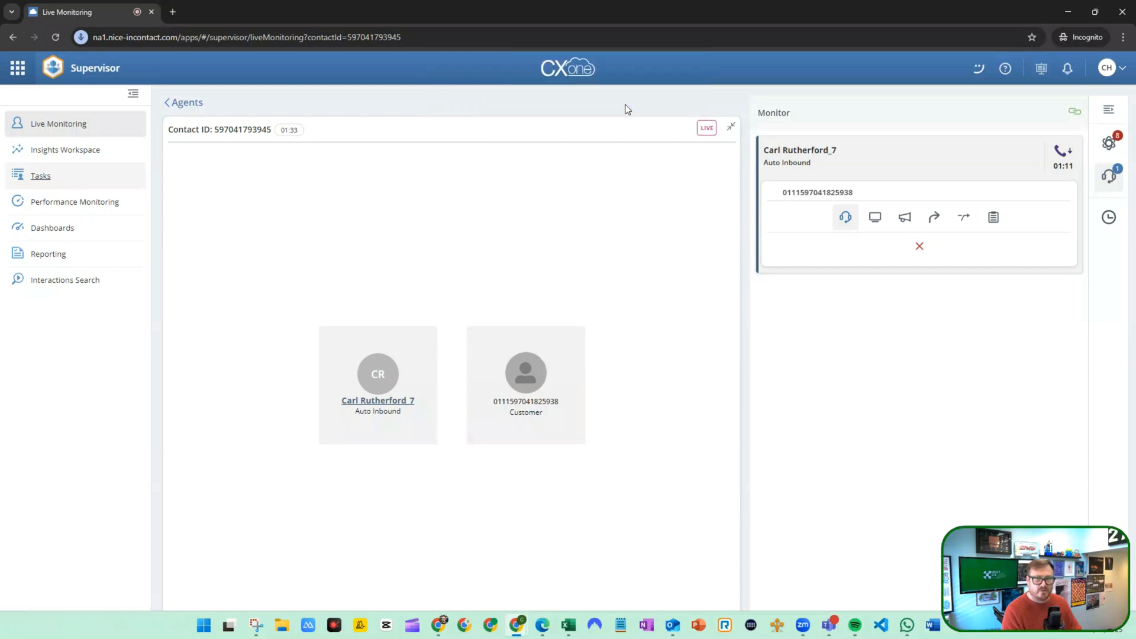